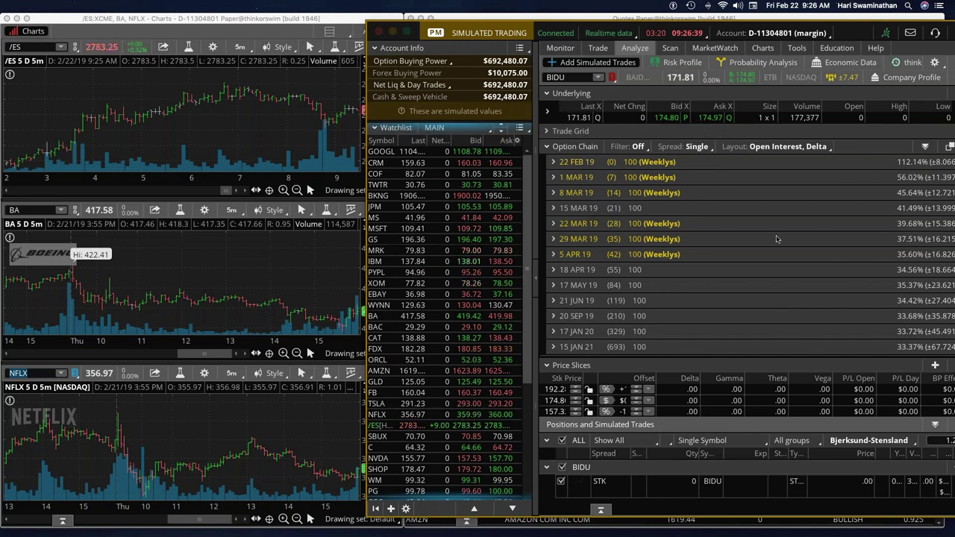
Load BIDU in the NFLX chart, set the 1 Y : 1D time frame, and review its earlier price history.
{"action": "scroll", "coordinate": [785, 233], "scroll_direction": "down", "scroll_amount": 1}
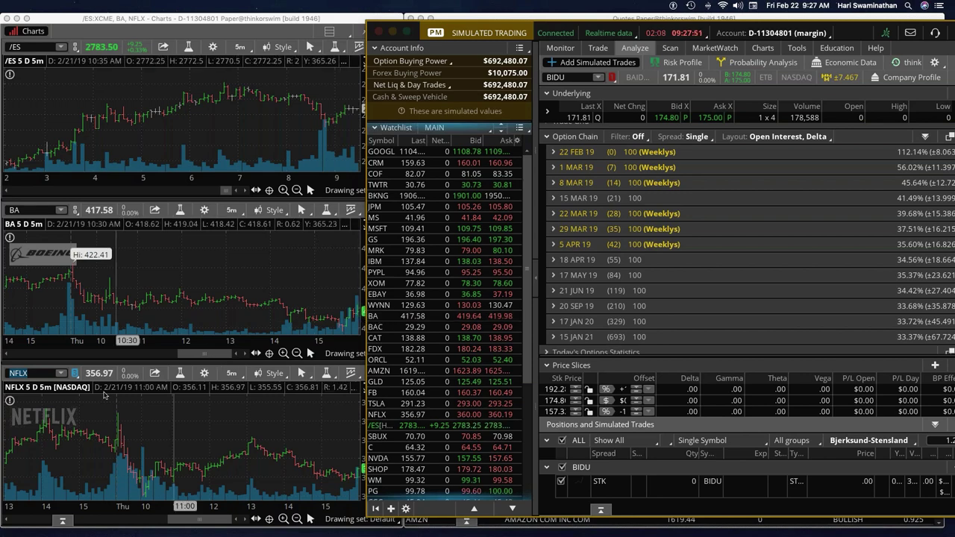
{"action": "left_click", "coordinate": [68, 389]}
{"action": "type", "text": "BIDU"}
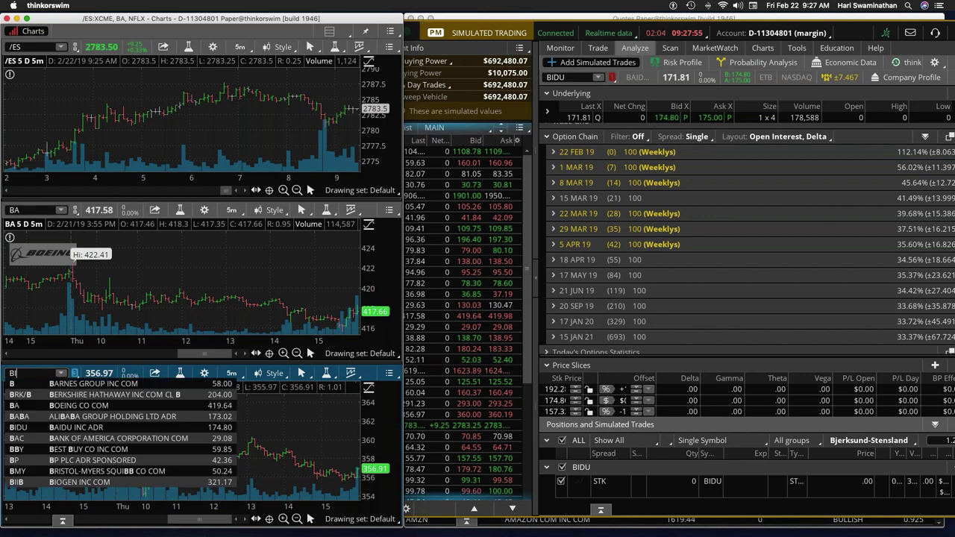
{"action": "key", "text": "Return"}
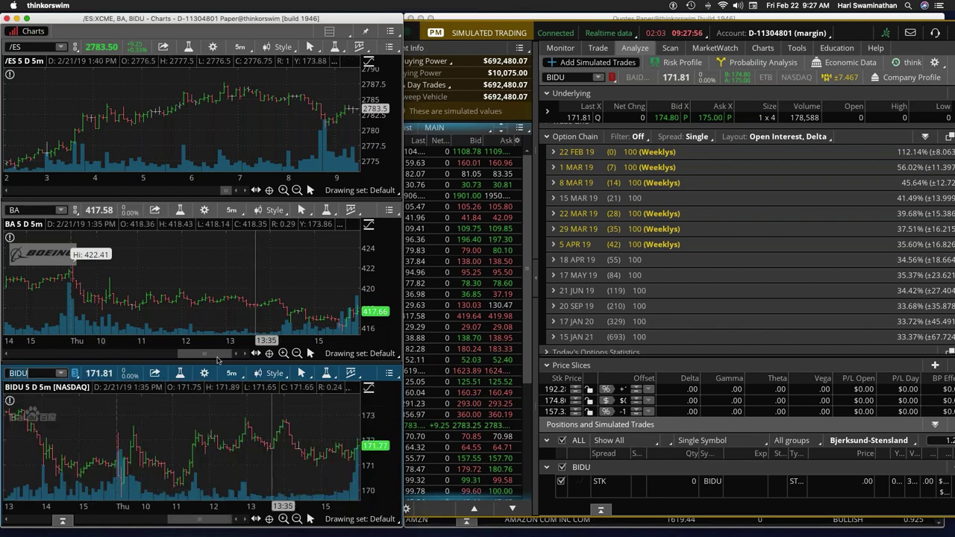
{"action": "left_click", "coordinate": [232, 376]}
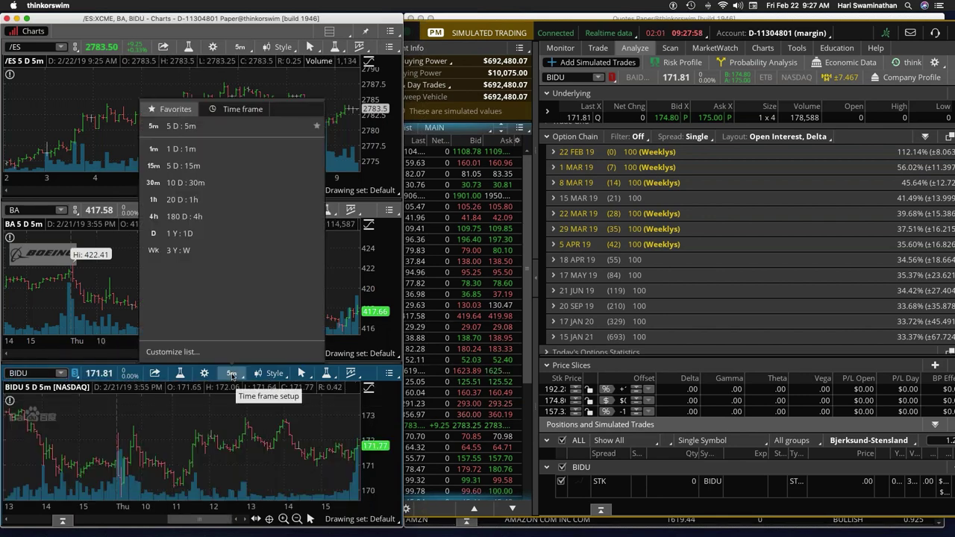
{"action": "left_click", "coordinate": [187, 231]}
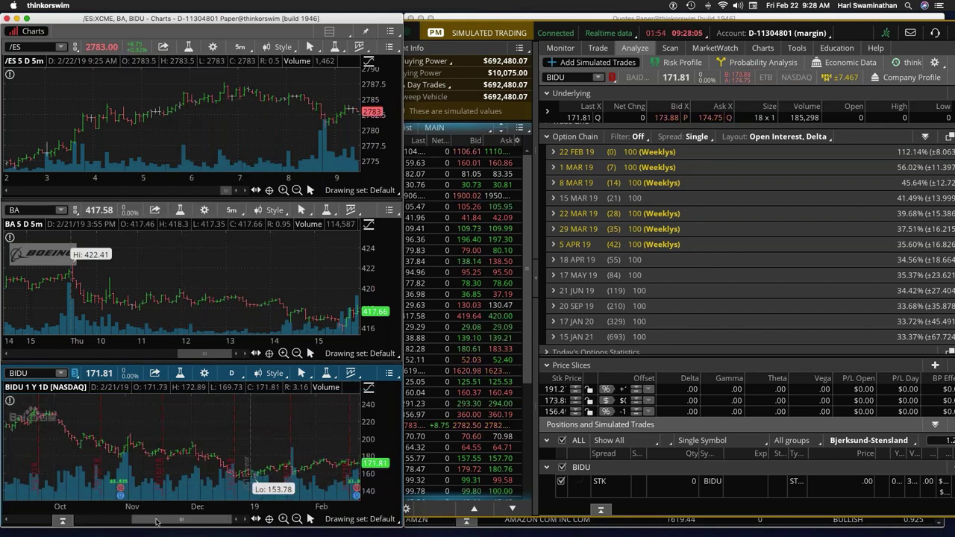
{"action": "left_click_drag", "start_coordinate": [200, 520], "coordinate": [99, 520]}
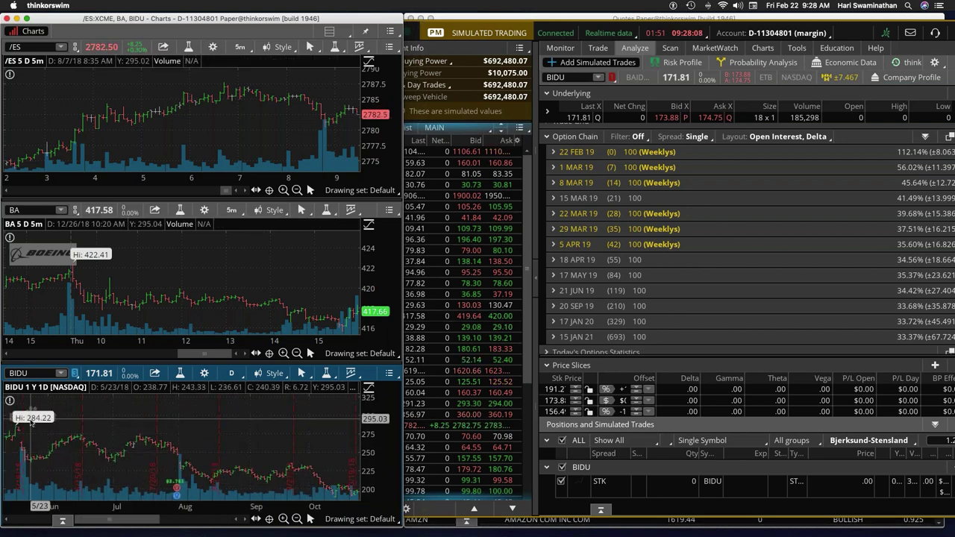
{"action": "left_click_drag", "start_coordinate": [117, 520], "coordinate": [224, 527]}
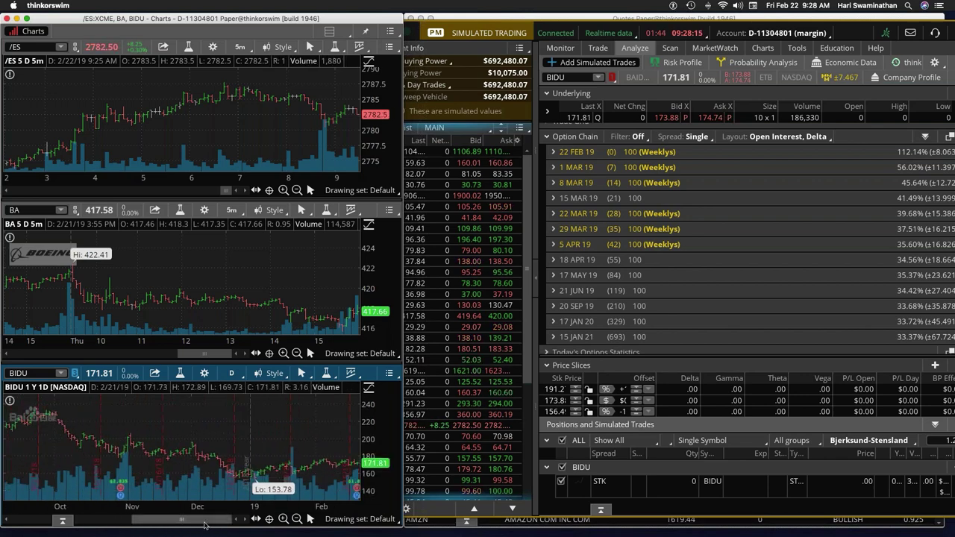
Return the BIDU chart to the 5 D : 5m time frame and load NFLX in it again.
{"action": "left_click", "coordinate": [233, 373]}
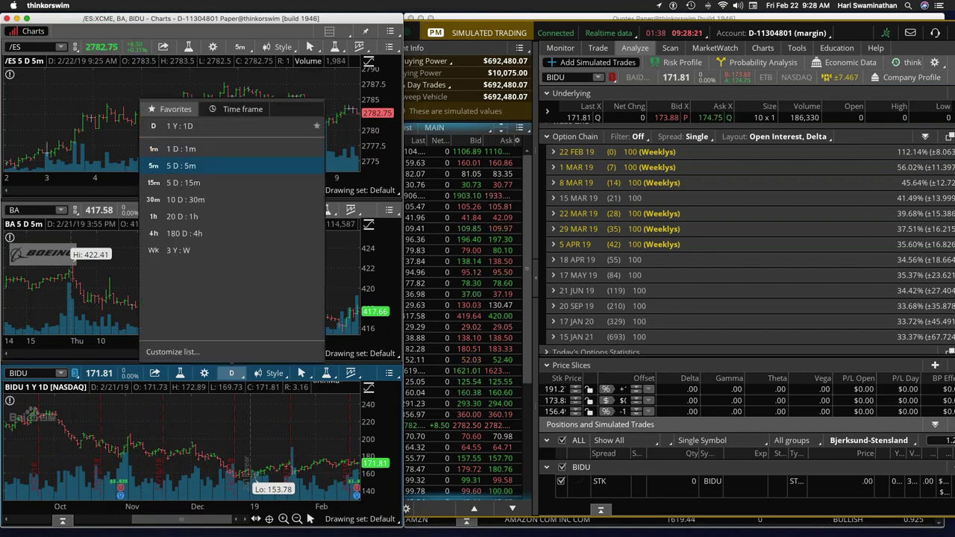
{"action": "left_click", "coordinate": [180, 165]}
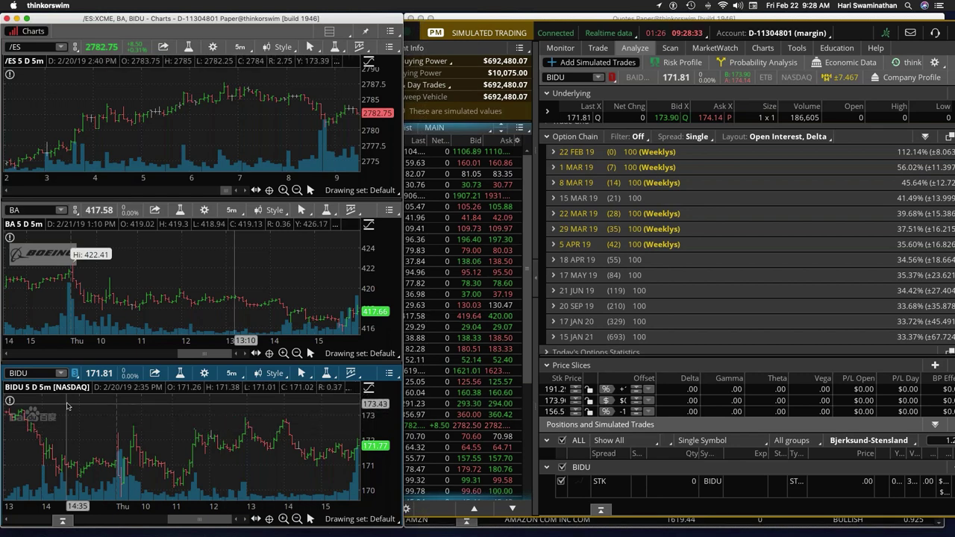
{"action": "left_click", "coordinate": [41, 373]}
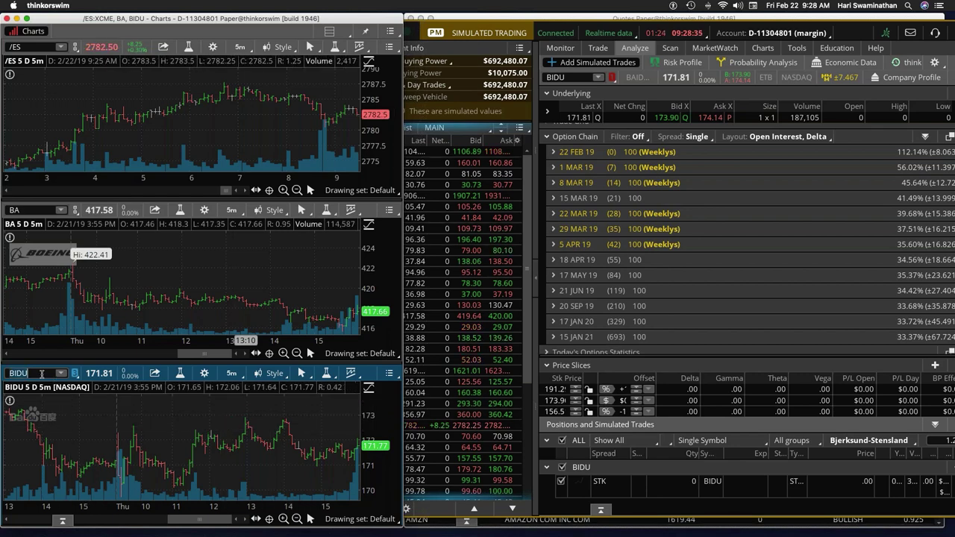
{"action": "type", "text": "NFLX"}
{"action": "key", "text": "Return"}
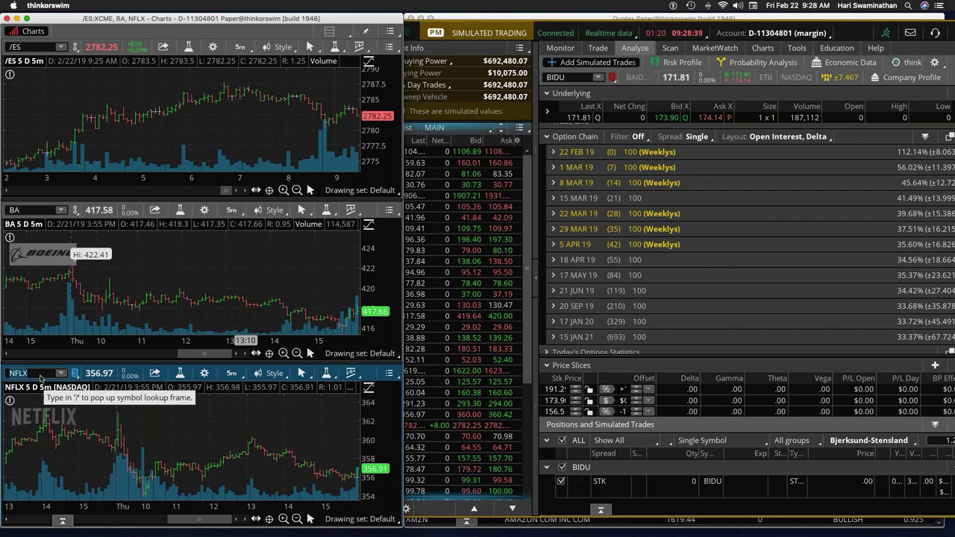
Move the simulated trading window aside to examine the DayTrades ratings in the Quotes watchlist, and bring it back.
{"action": "left_click", "coordinate": [498, 30]}
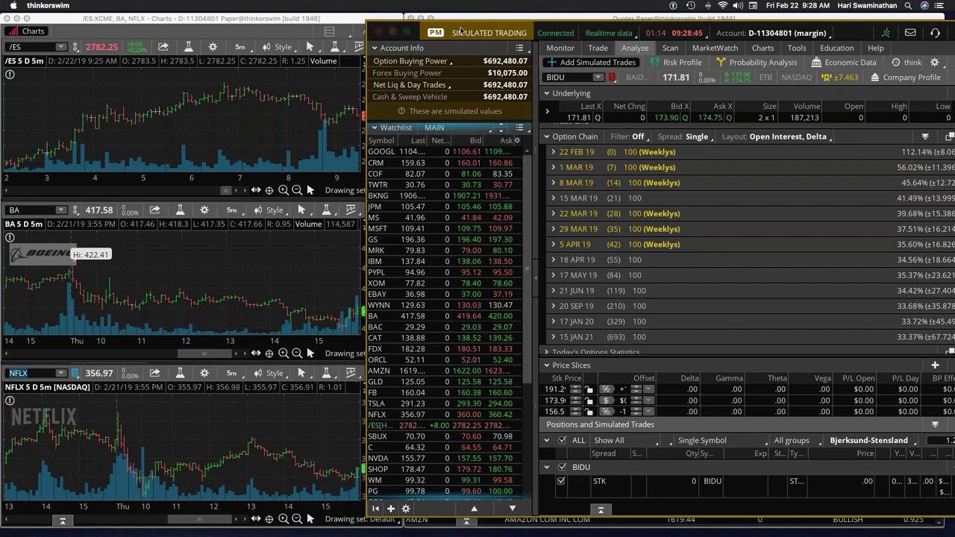
{"action": "left_click_drag", "start_coordinate": [461, 30], "coordinate": [954, 45]}
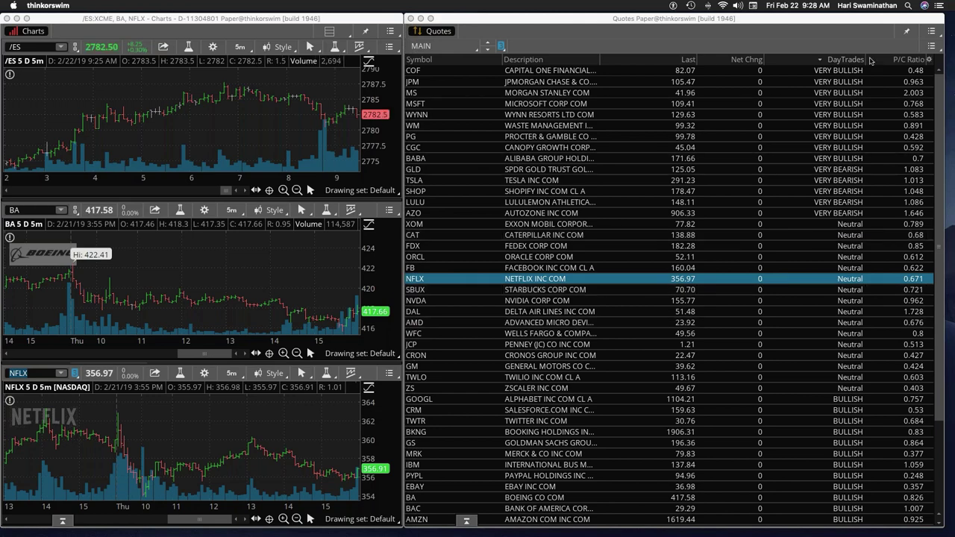
{"action": "key", "text": "super+Tab"}
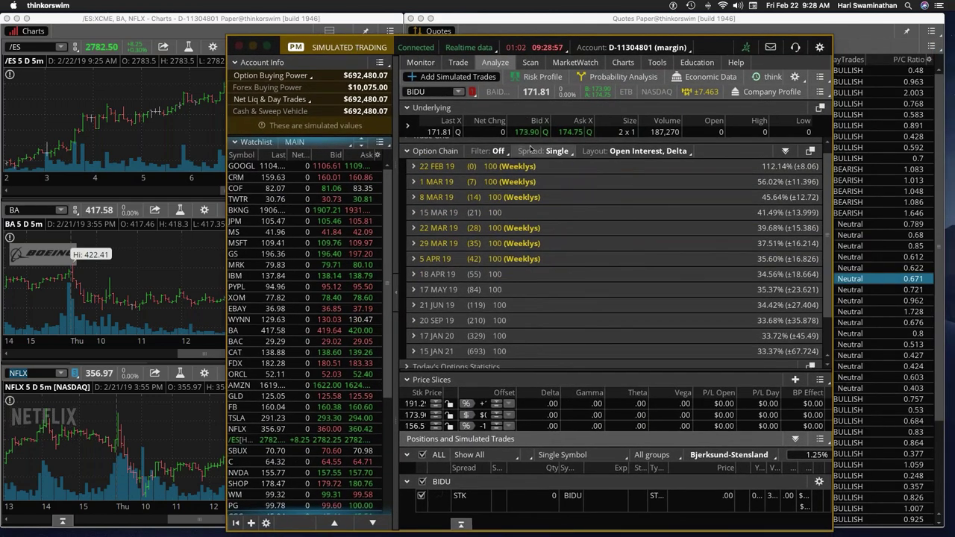
Load NFLX for analysis and remove its existing simulated option trade.
{"action": "left_click", "coordinate": [433, 91]}
{"action": "type", "text": "NFLX"}
{"action": "key", "text": "Return"}
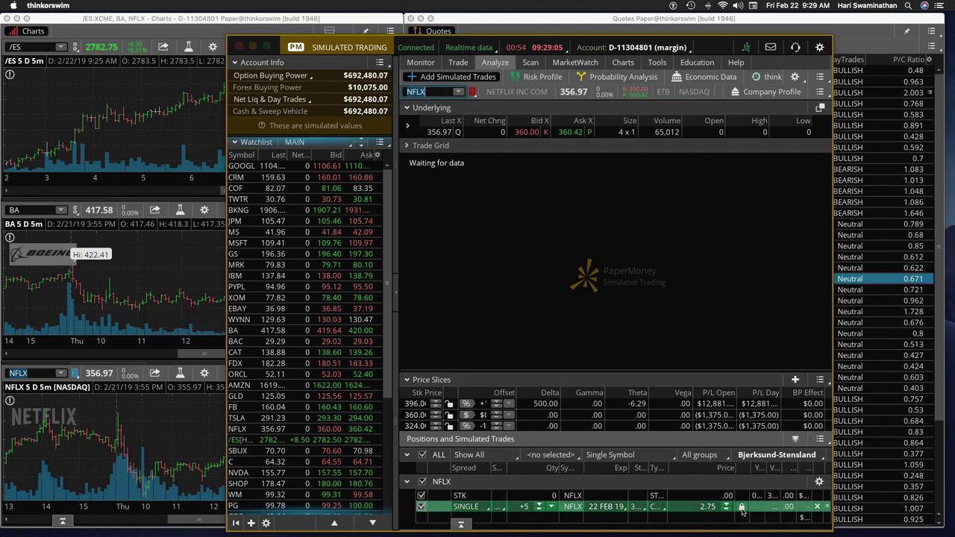
{"action": "left_click", "coordinate": [816, 508]}
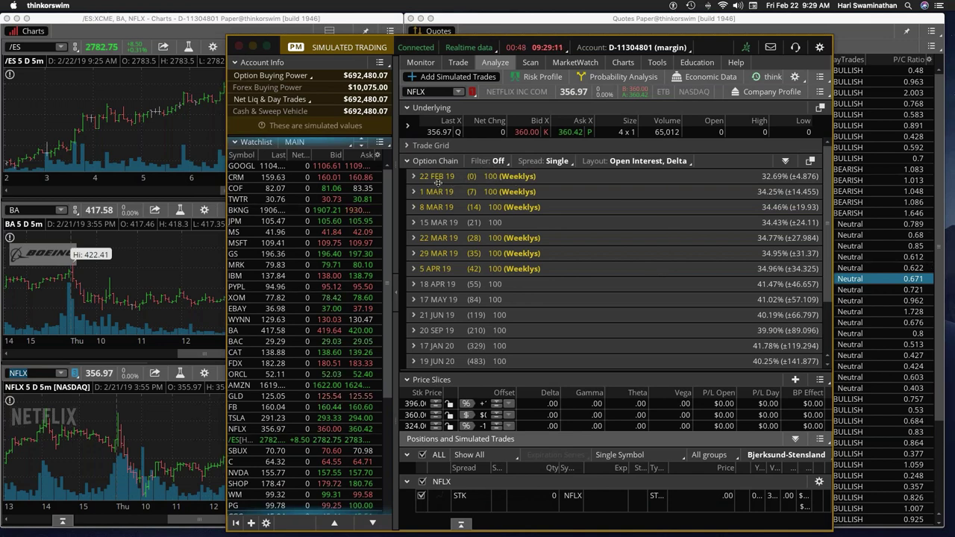
Add a simulated buy of five NFLX 22 FEB 19 362.5 calls and create a duplicate order from it.
{"action": "left_click", "coordinate": [413, 177]}
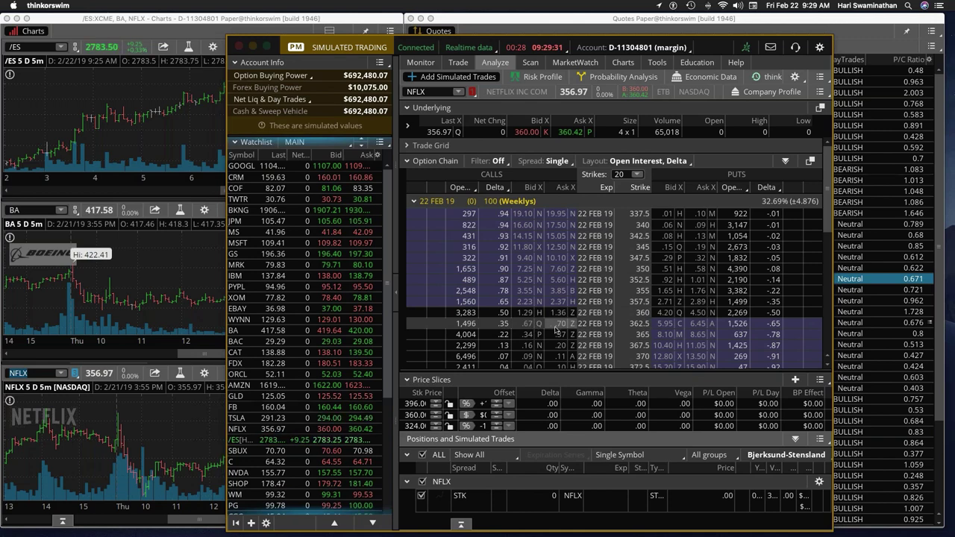
{"action": "left_click", "coordinate": [553, 326]}
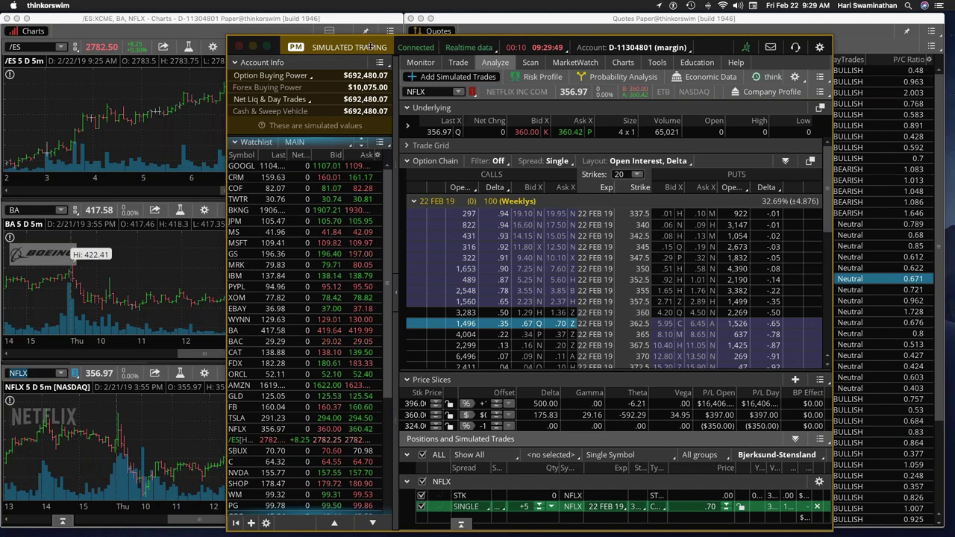
{"action": "left_click_drag", "start_coordinate": [370, 46], "coordinate": [954, 41]}
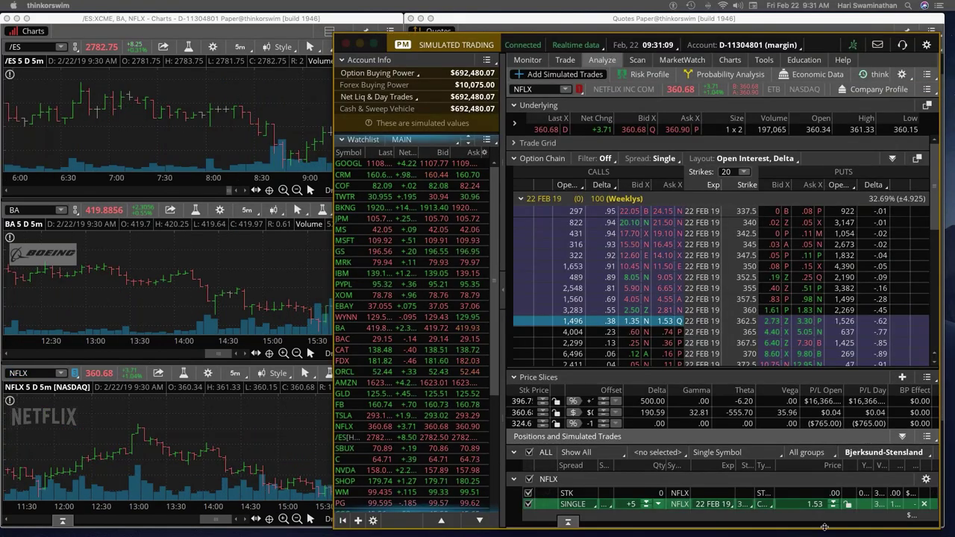
{"action": "right_click", "coordinate": [545, 506]}
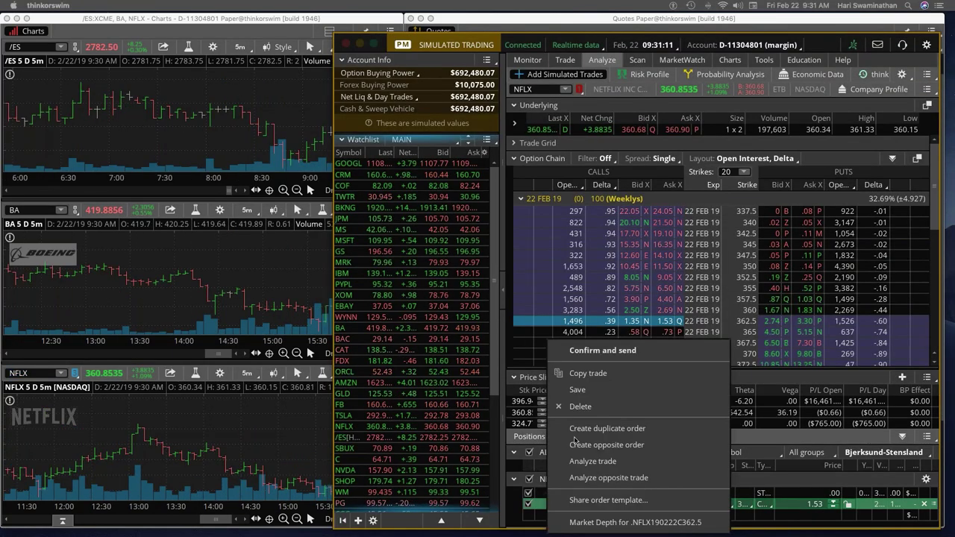
{"action": "left_click", "coordinate": [599, 426]}
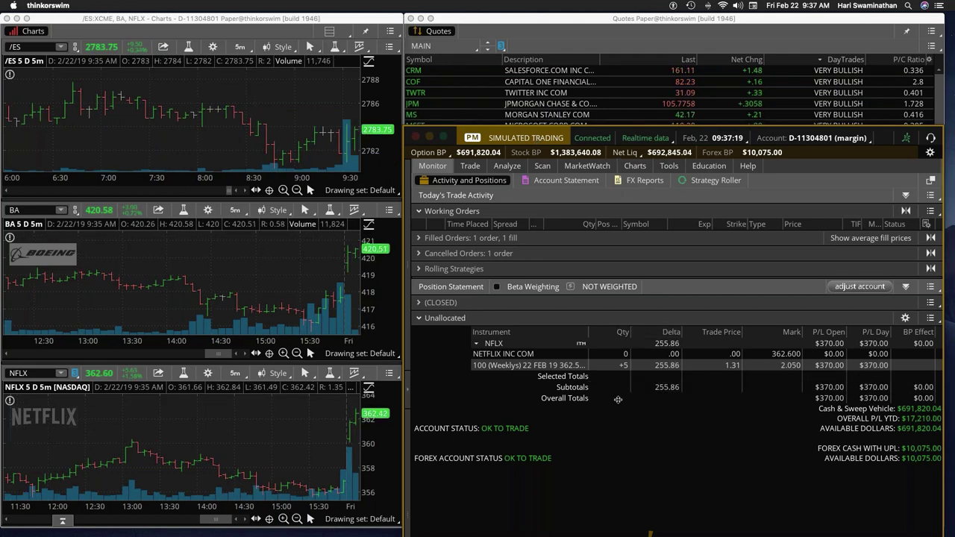
Create a closing limit sell order for the NFLX 22 FEB 19 362.5 call position.
{"action": "left_click", "coordinate": [554, 367]}
{"action": "right_click", "coordinate": [550, 367]}
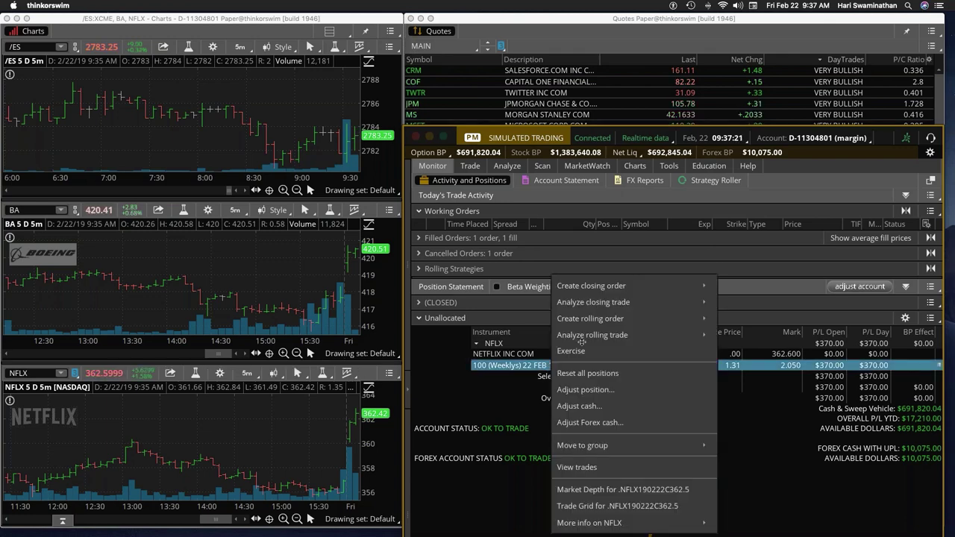
{"action": "mouse_move", "coordinate": [624, 283]}
{"action": "left_click", "coordinate": [463, 286]}
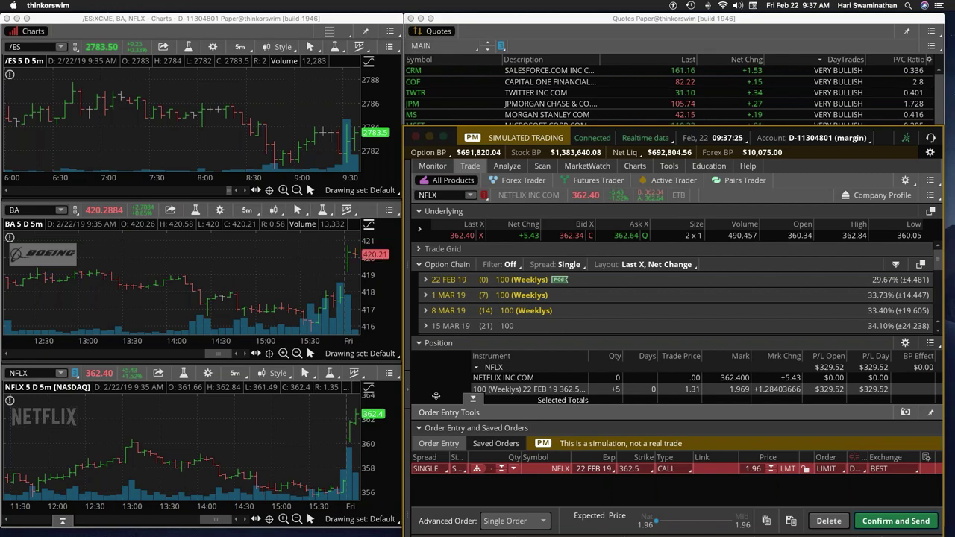
{"action": "left_click", "coordinate": [443, 138]}
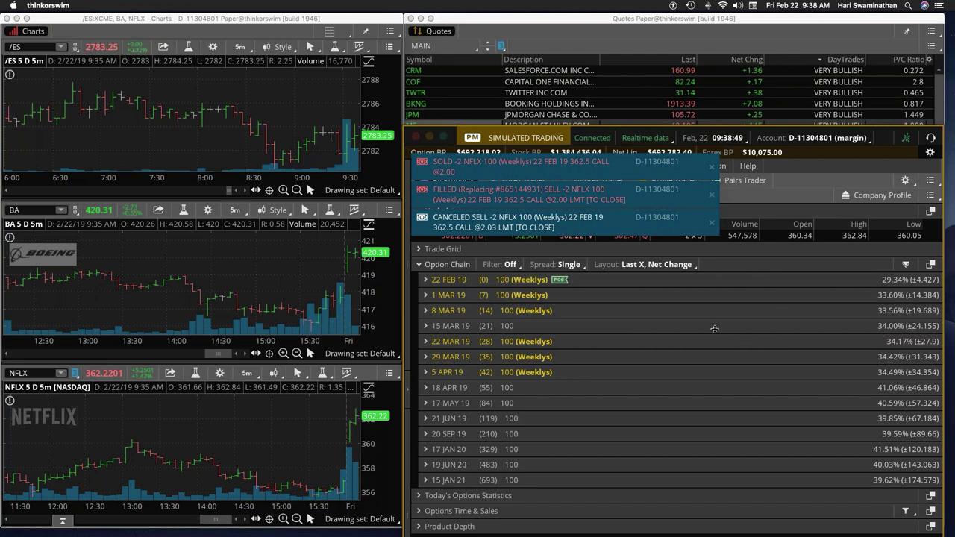
Confirm and send the limit order at 1.93 to sell the remaining NFLX 22 FEB 19 362.5 calls.
{"action": "left_click", "coordinate": [437, 166]}
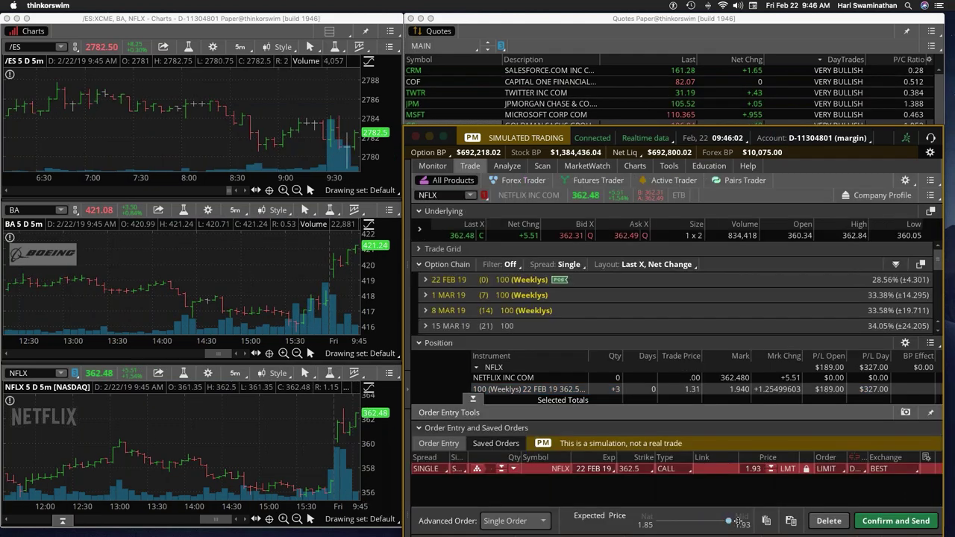
{"action": "left_click", "coordinate": [896, 520]}
{"action": "left_click", "coordinate": [895, 518]}
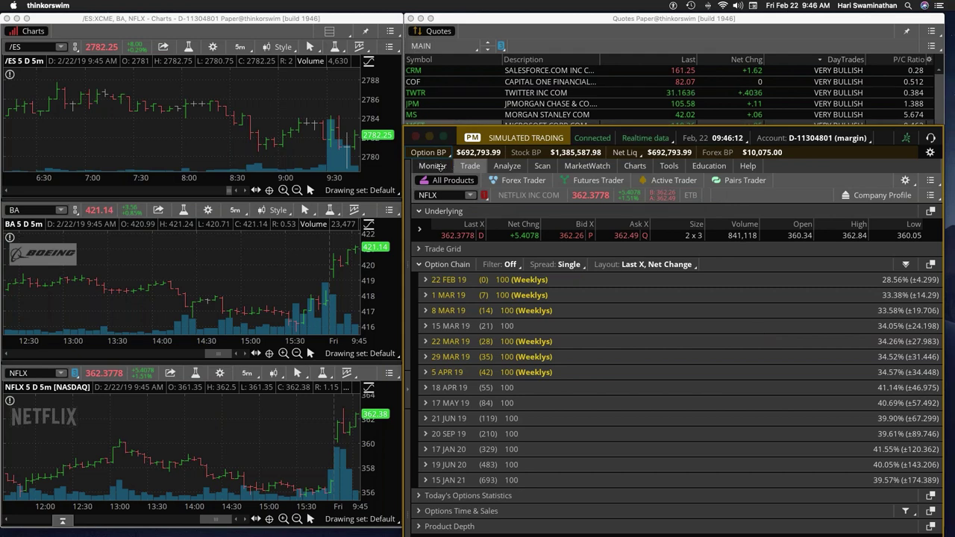
Review the profit and loss in Activity and Positions and the ratings in the Quotes watchlist.
{"action": "left_click", "coordinate": [441, 167]}
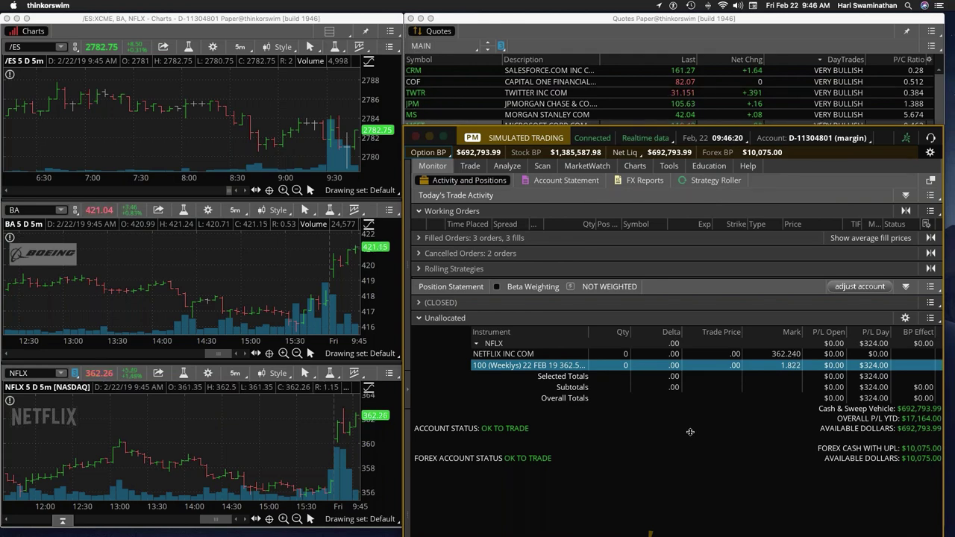
{"action": "left_click", "coordinate": [535, 118]}
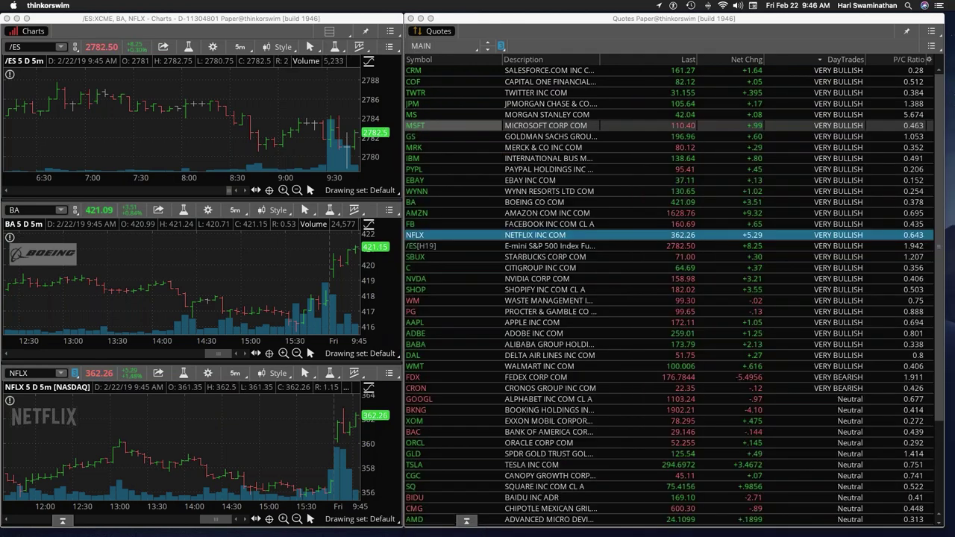
{"action": "left_click_drag", "start_coordinate": [668, 46], "coordinate": [504, 46]}
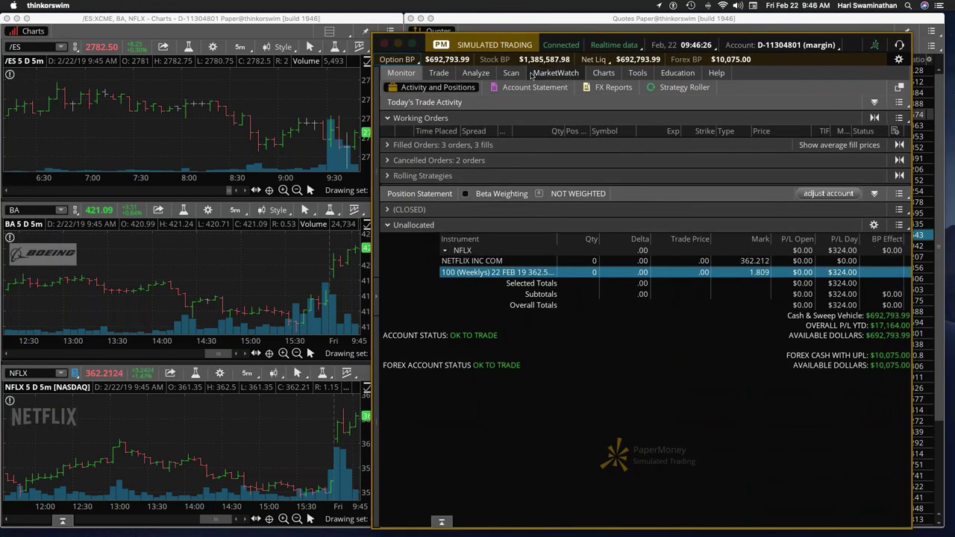
From the analysis option chain, send the NFLX 22 FEB 19 362.5 call to a TOS Charts cell.
{"action": "left_click", "coordinate": [475, 73]}
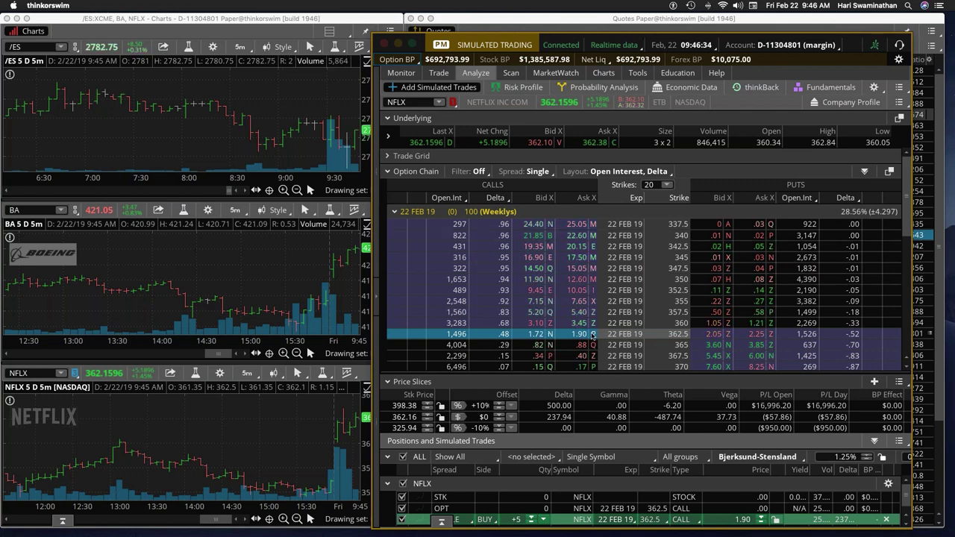
{"action": "right_click", "coordinate": [562, 335]}
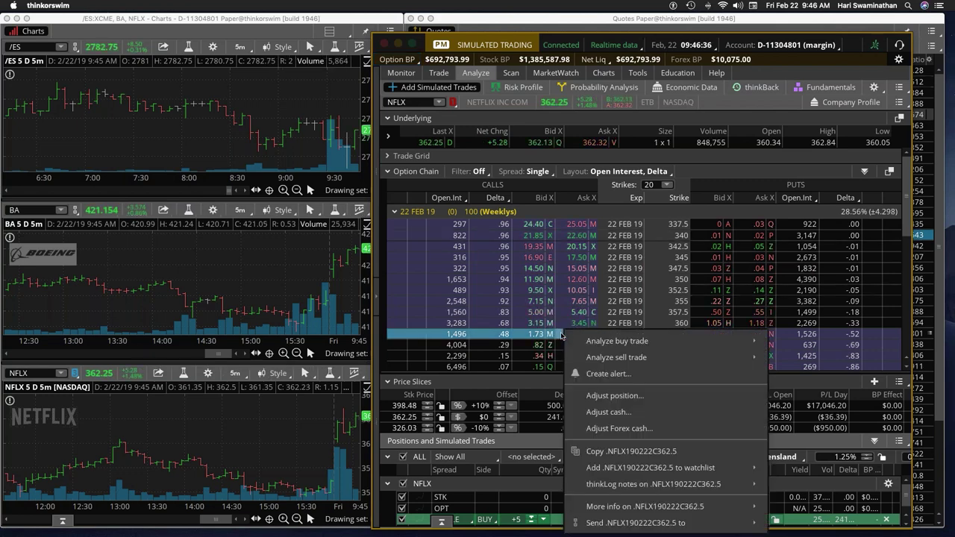
{"action": "mouse_move", "coordinate": [695, 511]}
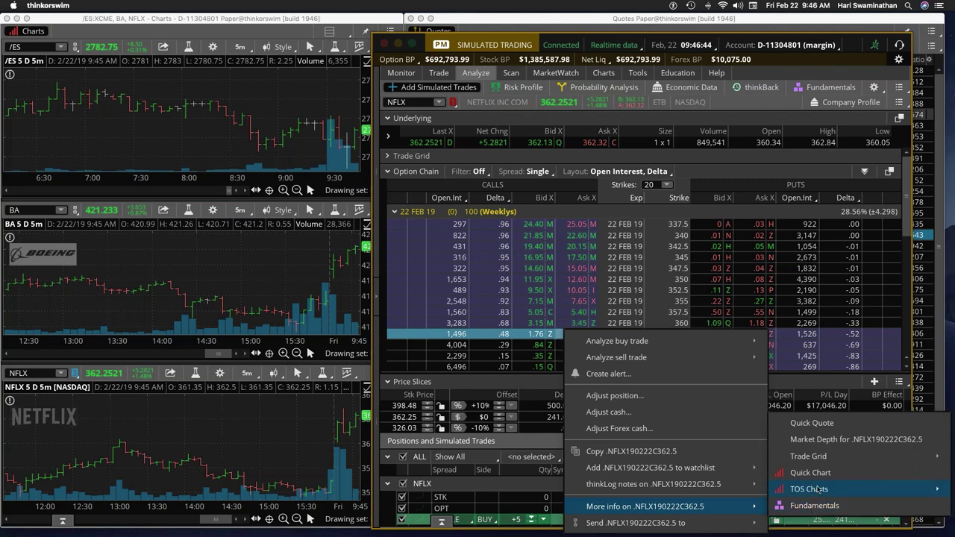
{"action": "mouse_move", "coordinate": [817, 489]}
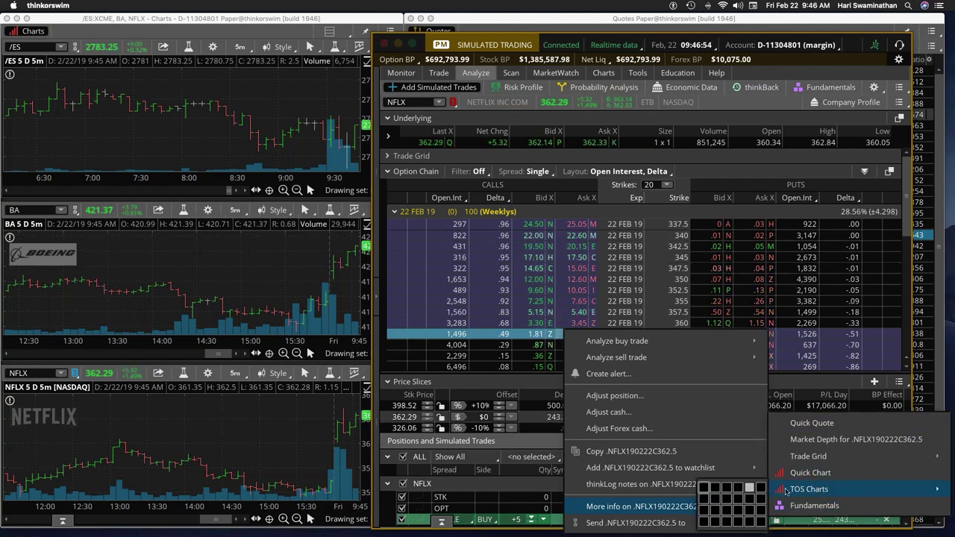
{"action": "left_click", "coordinate": [701, 489]}
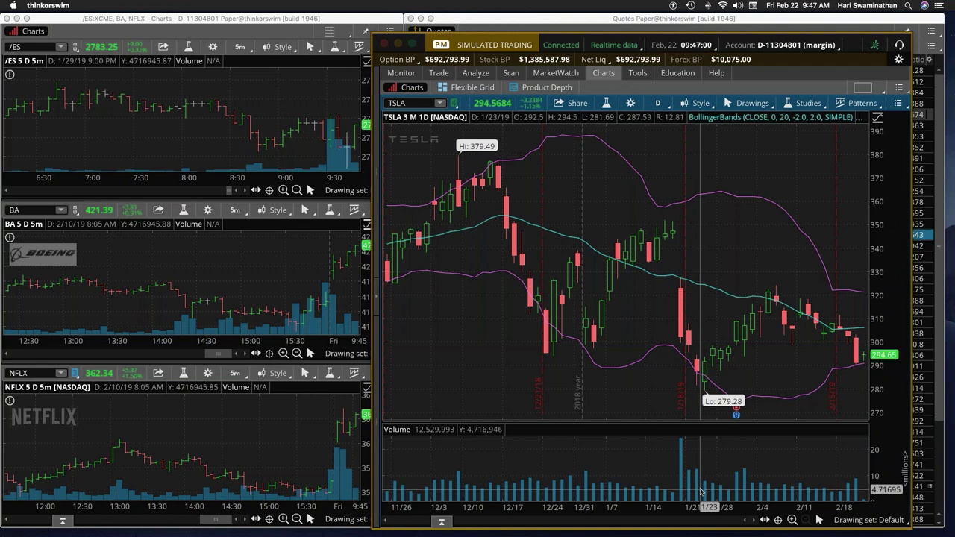
Unlink the TSLA chart from its symbol group and send the NFLX 22 FEB 19 362.5 call from the analysis option chain to its TOS Charts cell.
{"action": "left_click", "coordinate": [454, 103]}
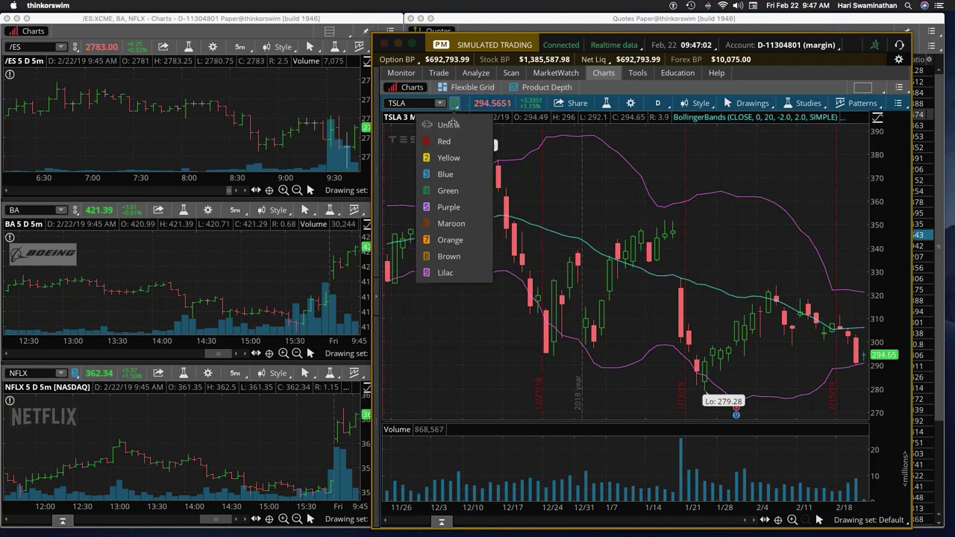
{"action": "left_click", "coordinate": [449, 125]}
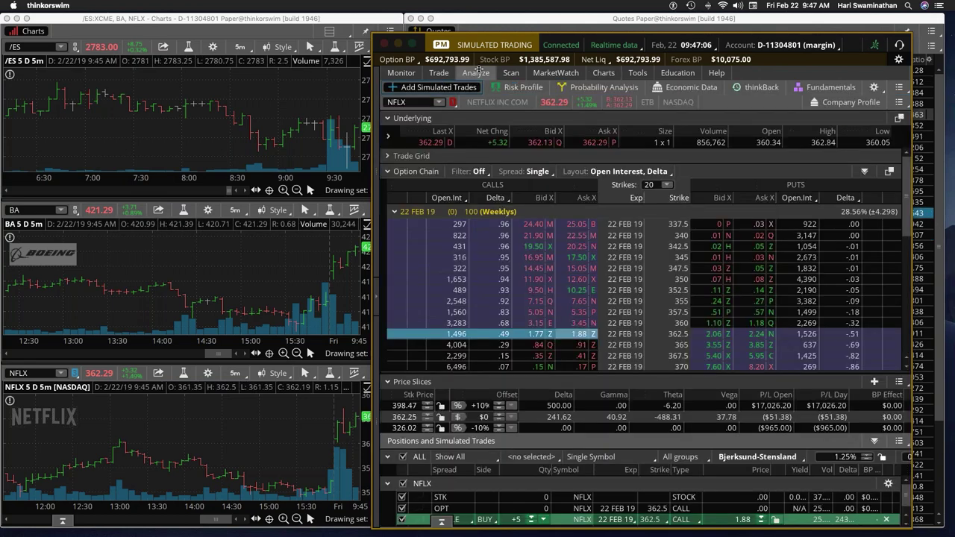
{"action": "left_click", "coordinate": [476, 73]}
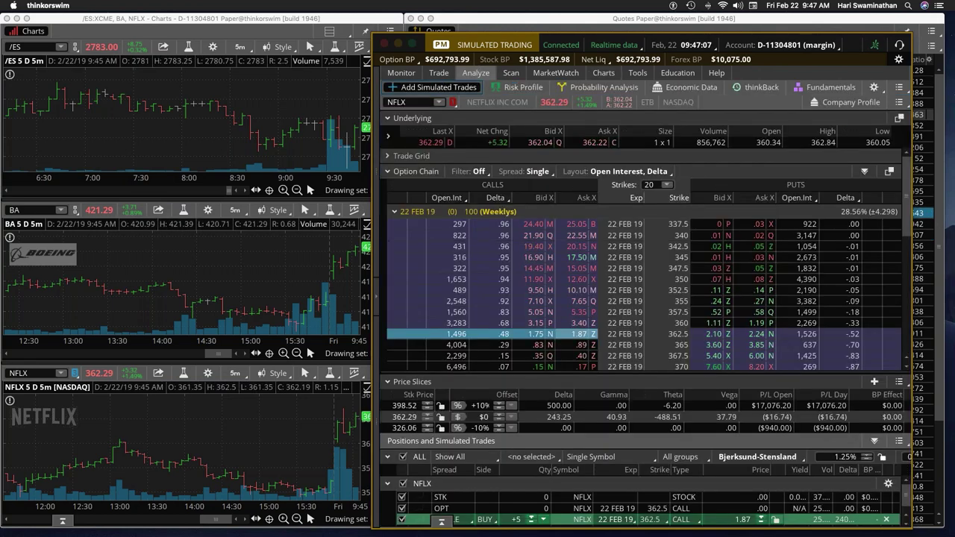
{"action": "right_click", "coordinate": [561, 335]}
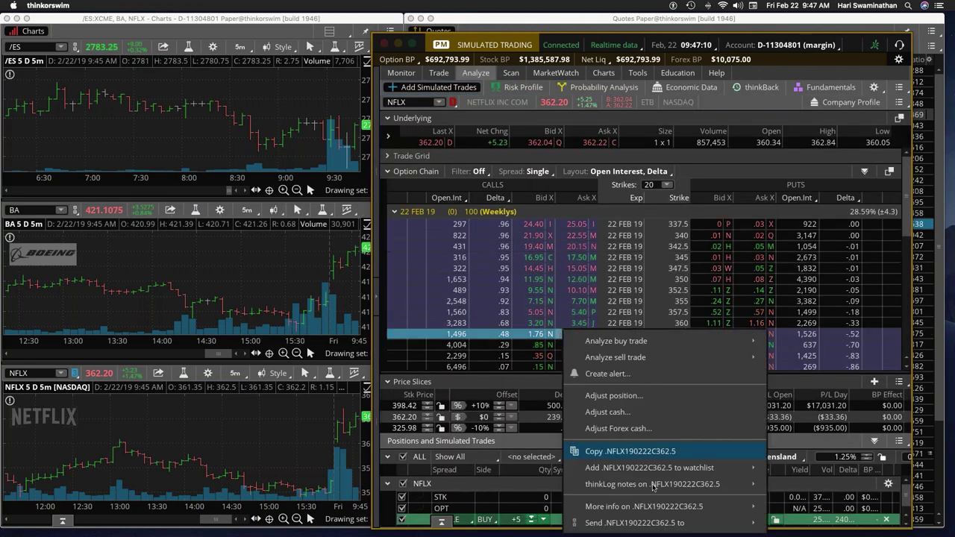
{"action": "mouse_move", "coordinate": [654, 485]}
{"action": "mouse_move", "coordinate": [657, 507]}
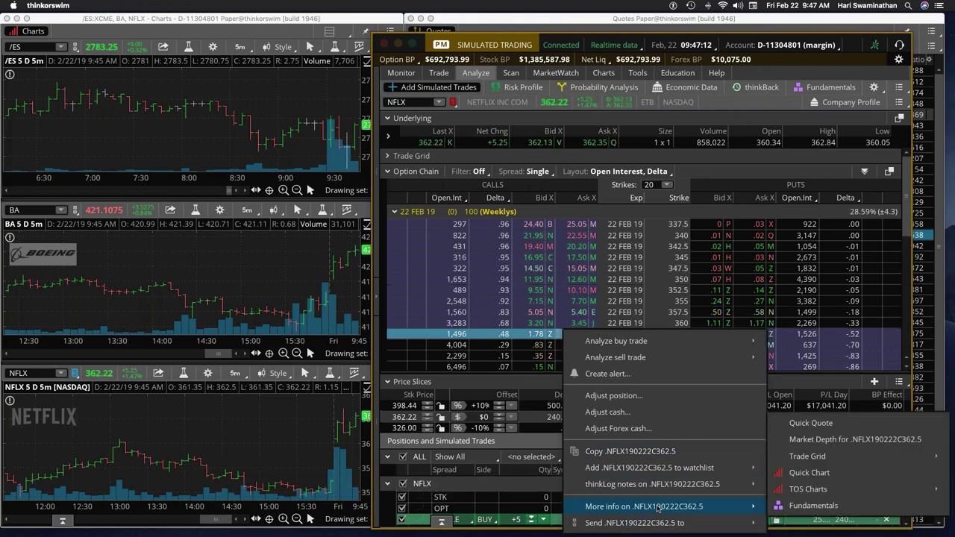
{"action": "mouse_move", "coordinate": [819, 490]}
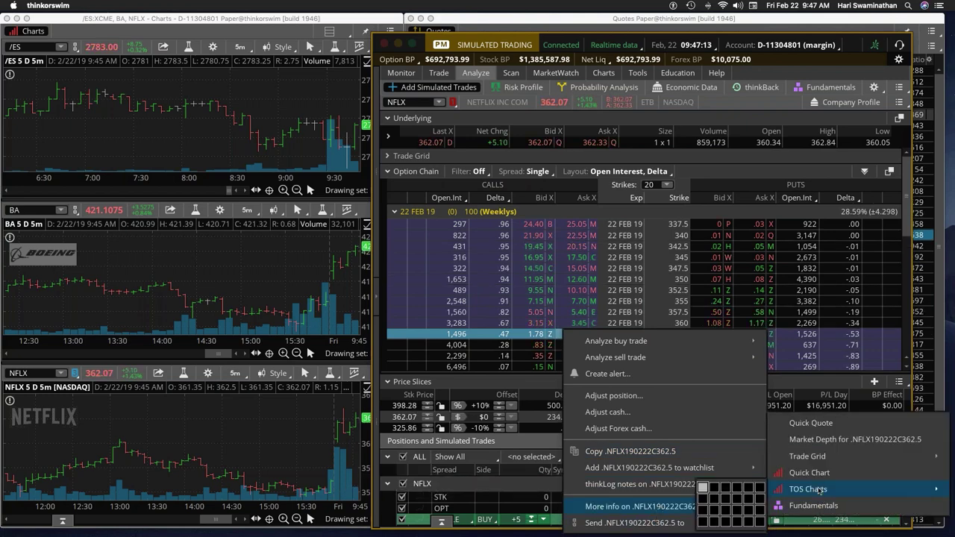
{"action": "left_click", "coordinate": [702, 488]}
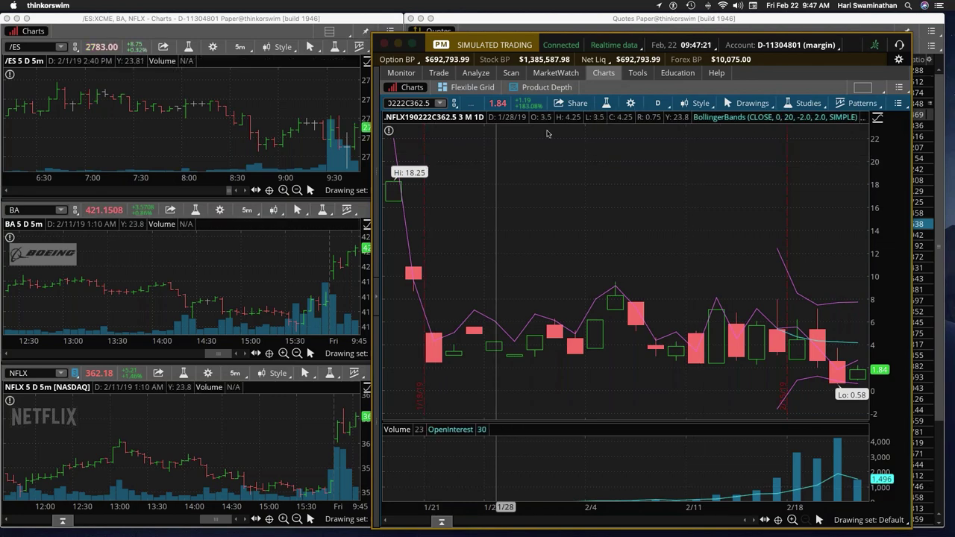
Set the NFLX 362.5 call chart's time frame to 5 D : 5m and zoom in on the most recent bars.
{"action": "left_click", "coordinate": [687, 103]}
{"action": "left_click", "coordinate": [663, 103]}
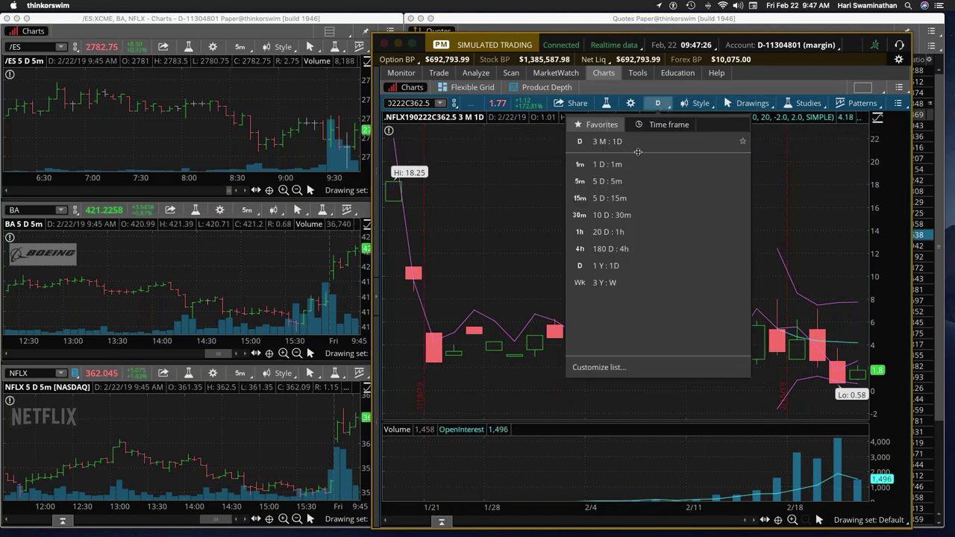
{"action": "left_click", "coordinate": [619, 185]}
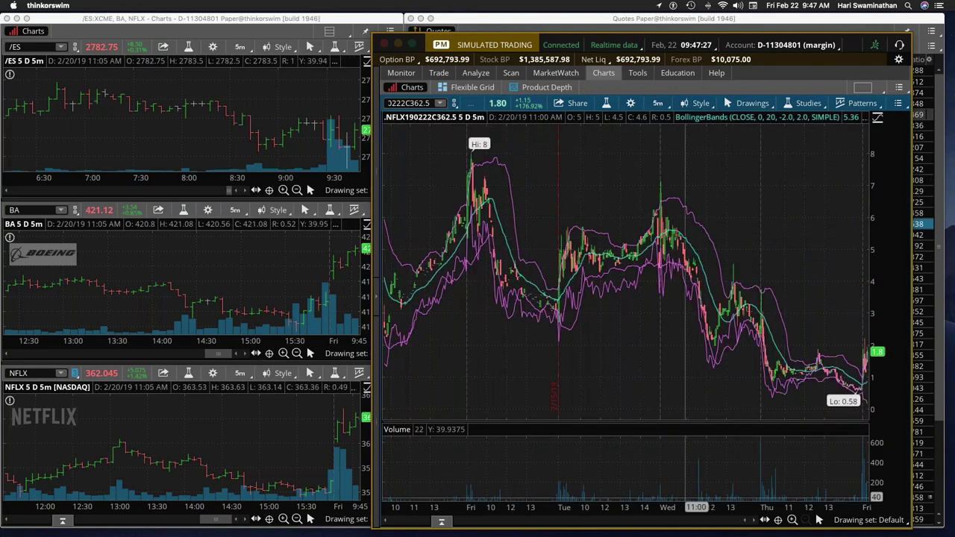
{"action": "left_click", "coordinate": [792, 520]}
{"action": "left_click", "coordinate": [792, 521]}
{"action": "left_click", "coordinate": [792, 520]}
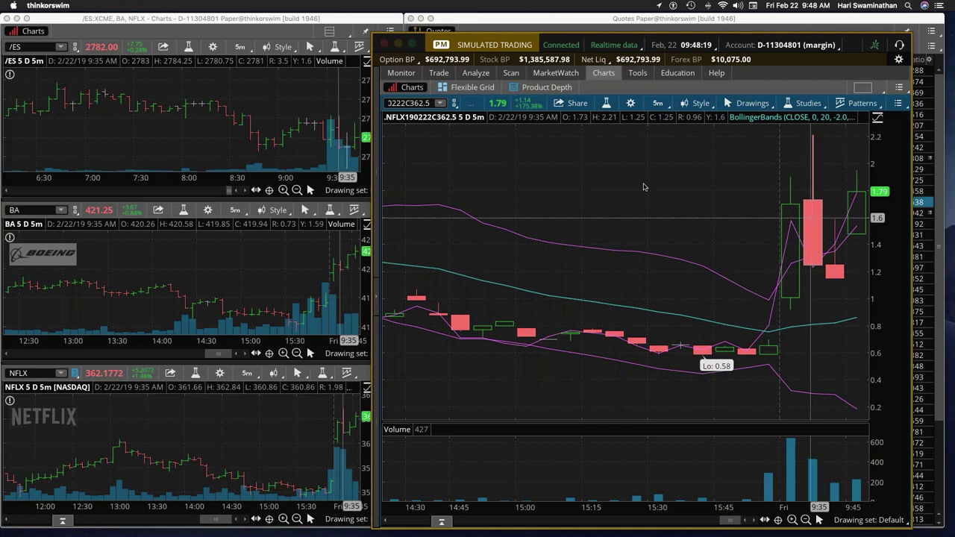
Review the NFLX profit and loss in Activity and Positions, and change the BA chart's symbol to AMZN.
{"action": "left_click", "coordinate": [402, 73]}
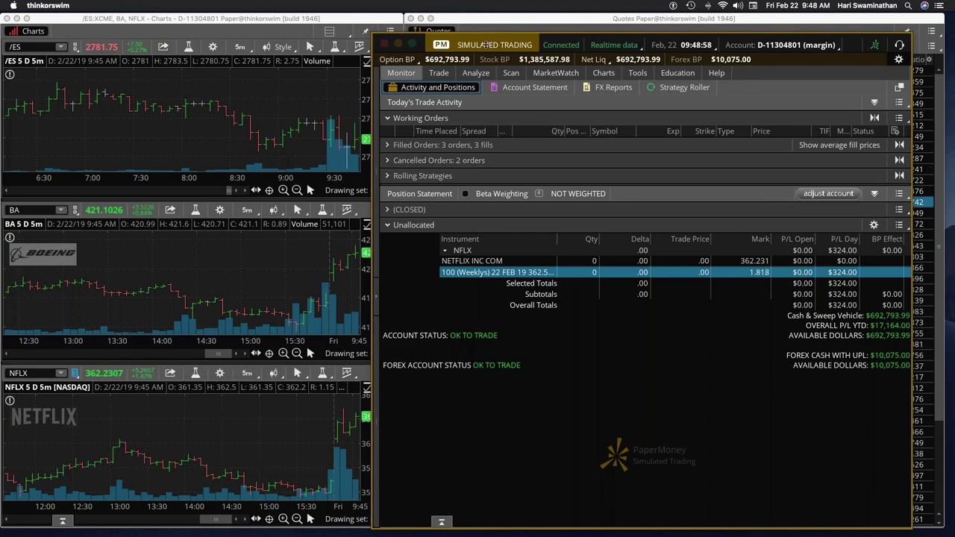
{"action": "key", "text": "super+w"}
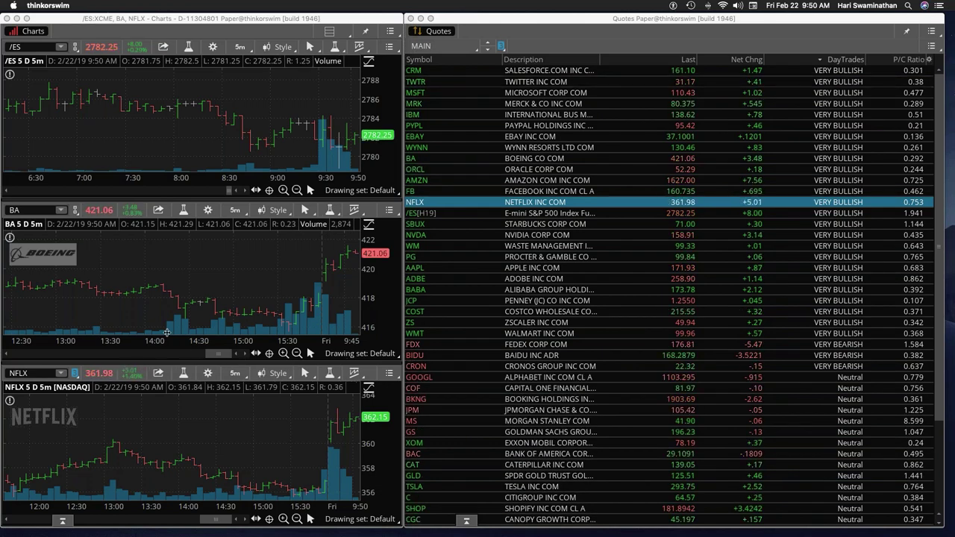
{"action": "left_click", "coordinate": [29, 210]}
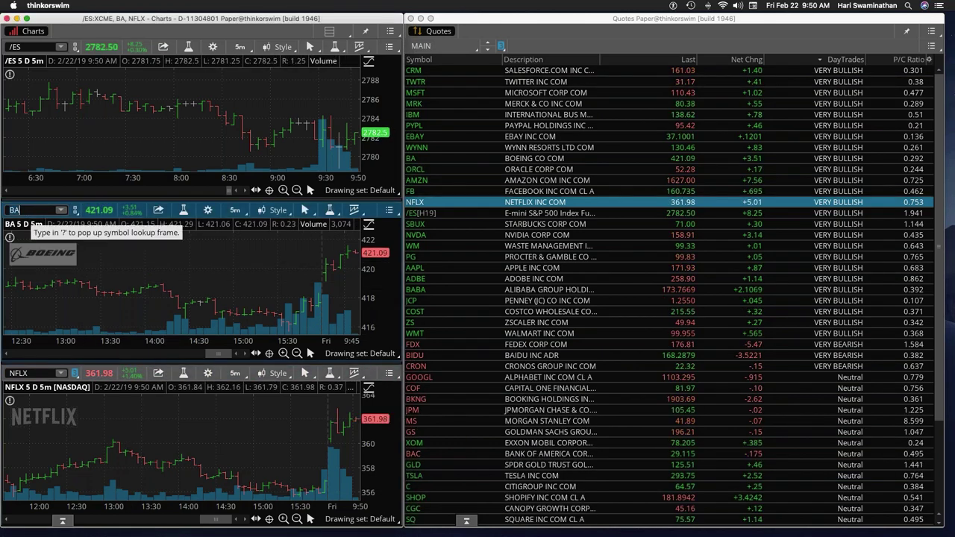
{"action": "type", "text": "AMZN"}
{"action": "key", "text": "Return"}
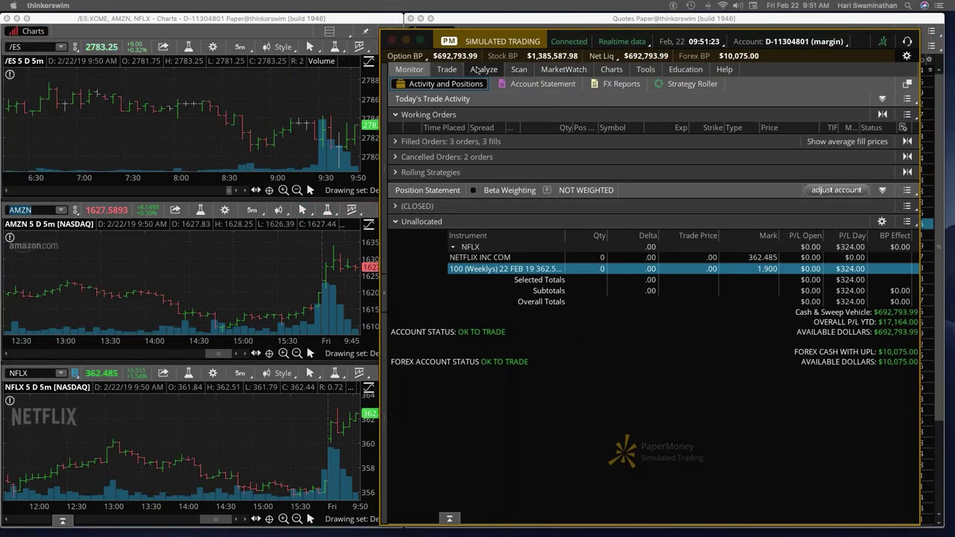
From the AMZN analysis option chain, add a simulated buy of 3 AMZN 22 FEB 19 1630 calls.
{"action": "left_click", "coordinate": [484, 69]}
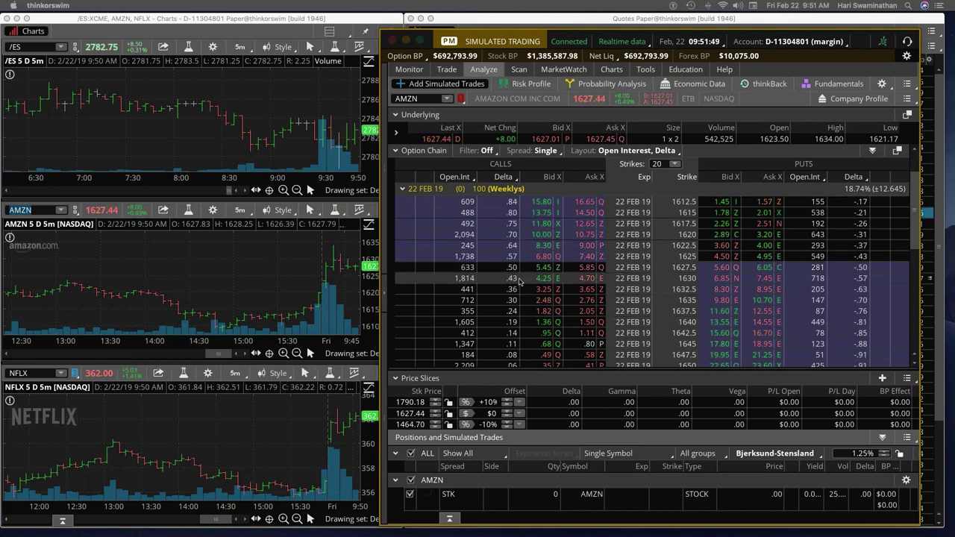
{"action": "left_click", "coordinate": [574, 278]}
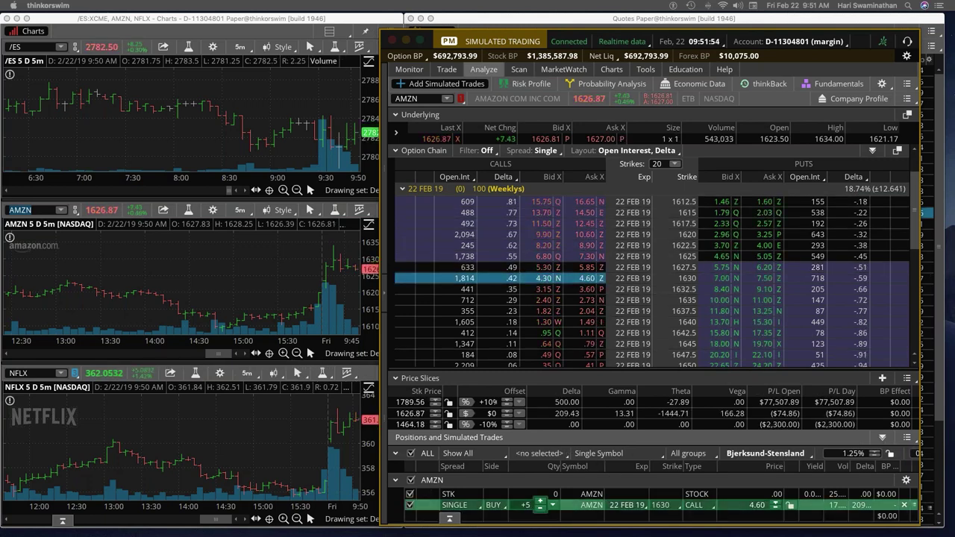
{"action": "left_click", "coordinate": [541, 508]}
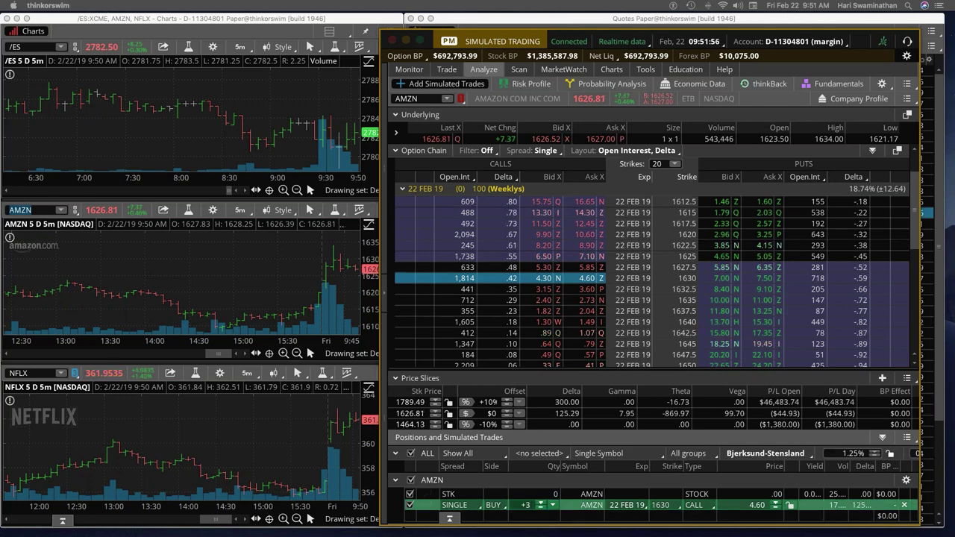
{"action": "left_click", "coordinate": [541, 508]}
Create a duplicate order from the simulated AMZN 1630 call trade, and confirm and send it as a limit buy.
{"action": "right_click", "coordinate": [417, 505]}
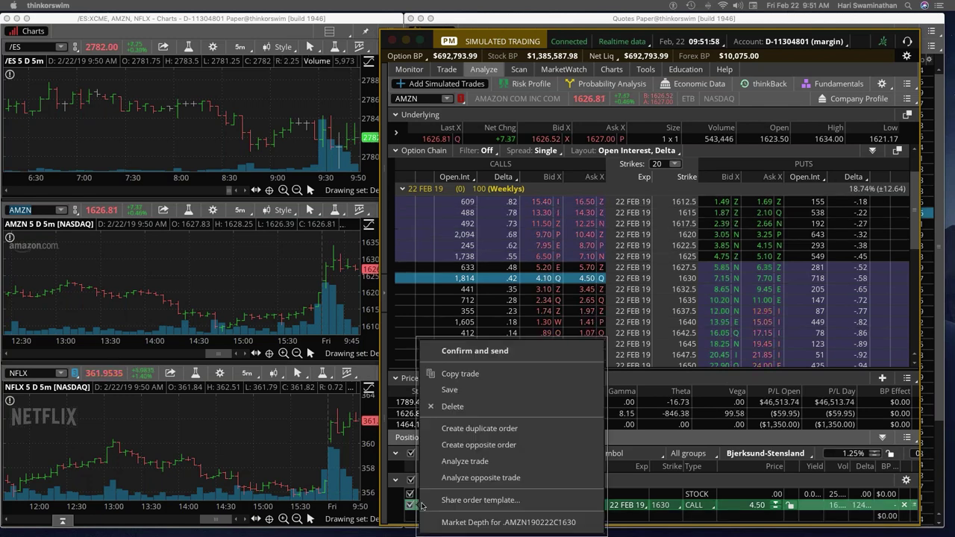
{"action": "left_click", "coordinate": [479, 429]}
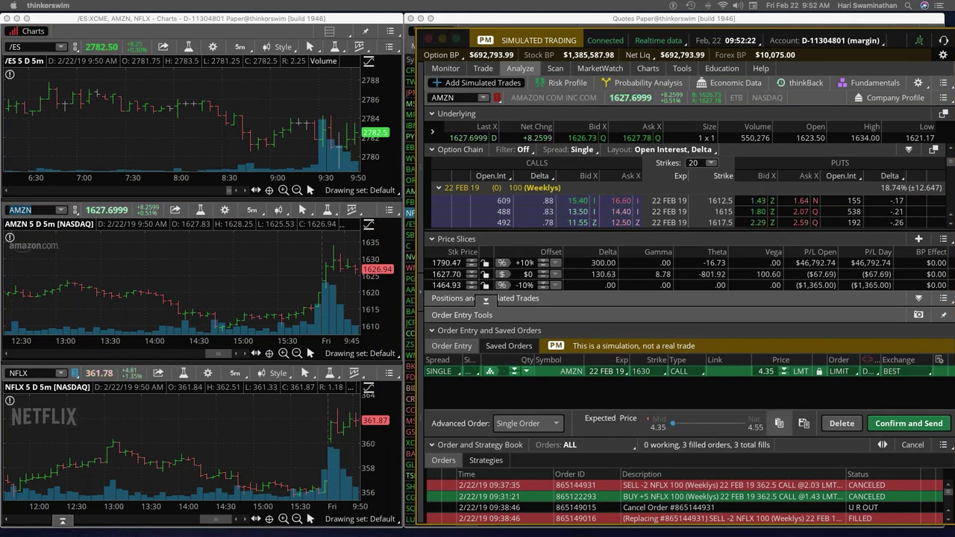
{"action": "left_click", "coordinate": [899, 424]}
{"action": "left_click", "coordinate": [898, 424]}
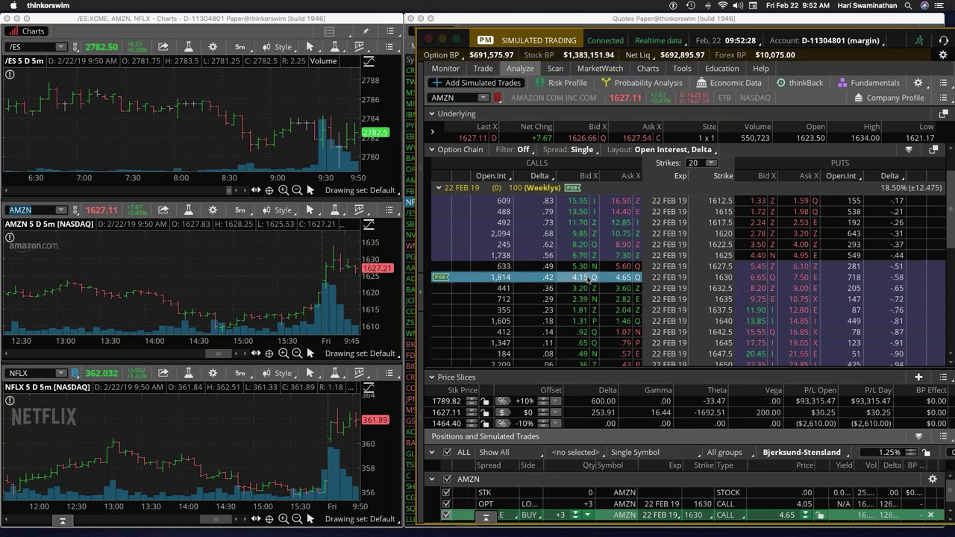
From Activity and Positions, create a closing limit sell order for the AMZN 22 FEB 19 1630 call position.
{"action": "left_click", "coordinate": [445, 68]}
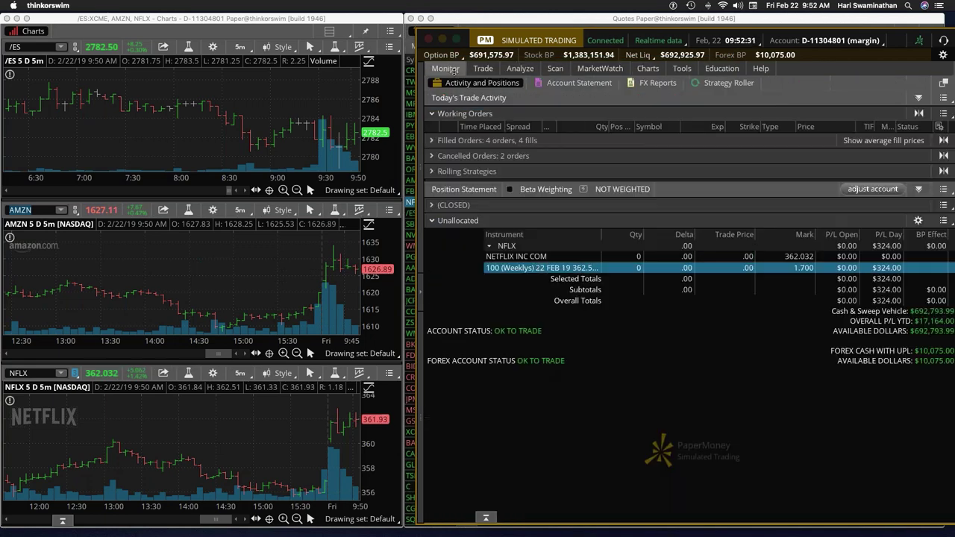
{"action": "left_click", "coordinate": [489, 247]}
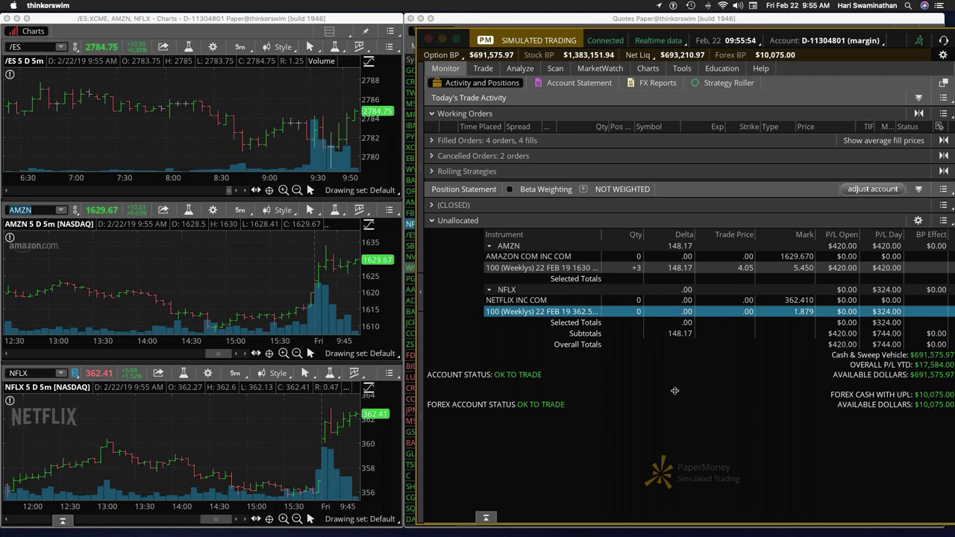
{"action": "right_click", "coordinate": [556, 270]}
{"action": "mouse_move", "coordinate": [596, 282]}
{"action": "left_click", "coordinate": [461, 280]}
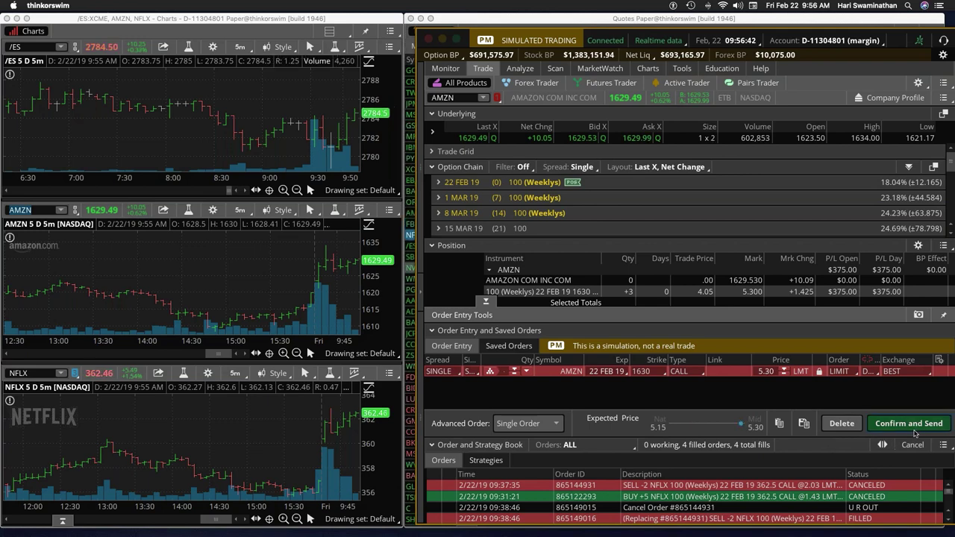
Confirm and send the limit order at 5.30 to sell the 3 AMZN 1630 calls, and return to Activity and Positions.
{"action": "left_click", "coordinate": [910, 424]}
{"action": "left_click", "coordinate": [906, 418]}
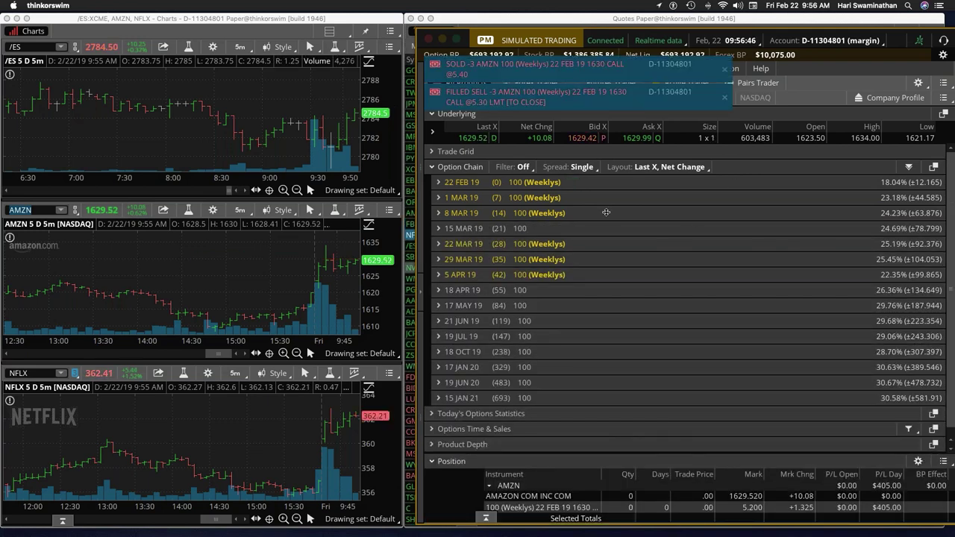
{"action": "left_click", "coordinate": [445, 68]}
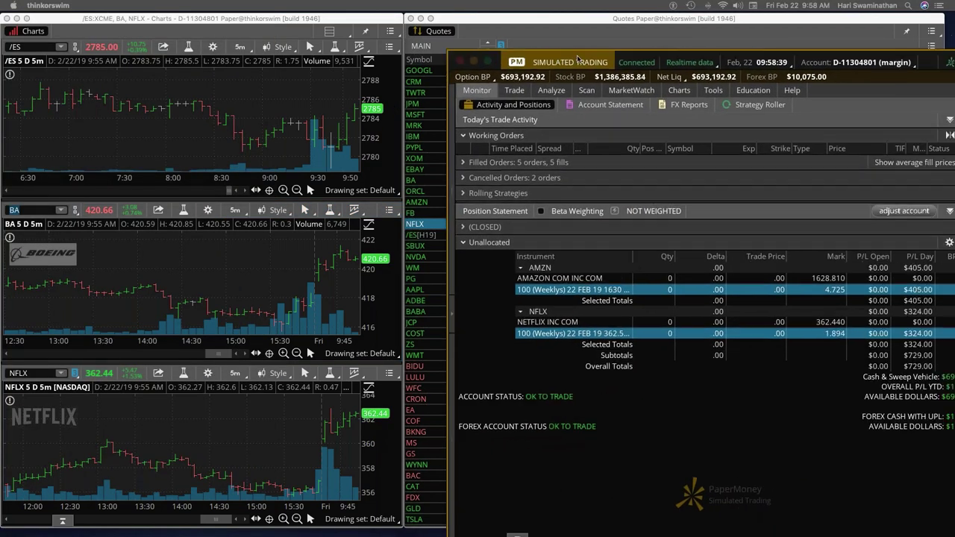
Add a simulated buy of 5 BA 22 FEB 19 422.5 calls from the analysis option chain and create a duplicate order from it.
{"action": "left_click", "coordinate": [535, 89]}
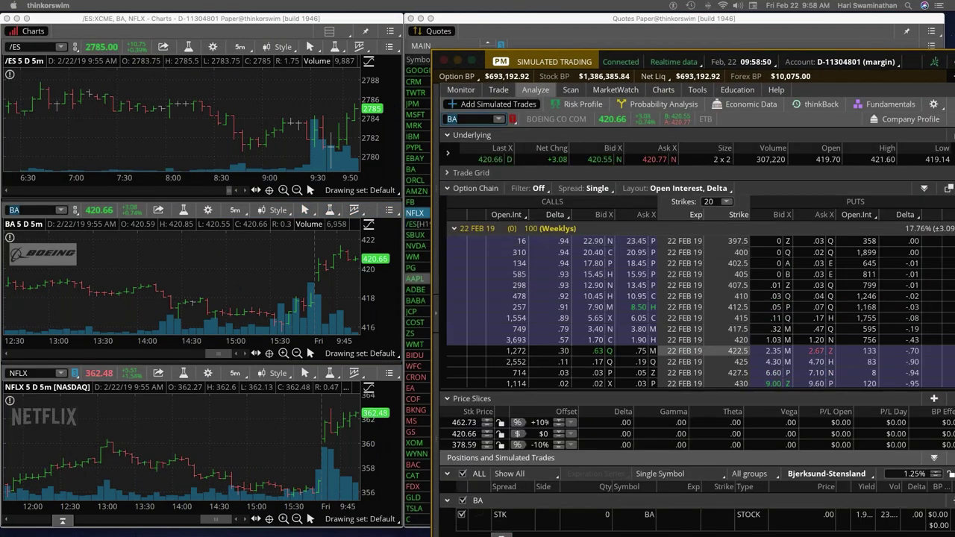
{"action": "left_click", "coordinate": [640, 350]}
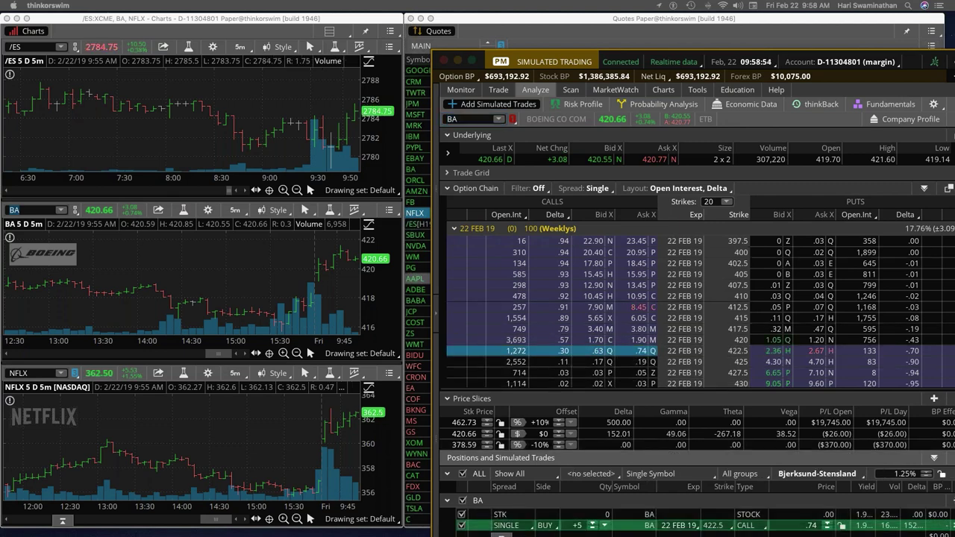
{"action": "right_click", "coordinate": [482, 526]}
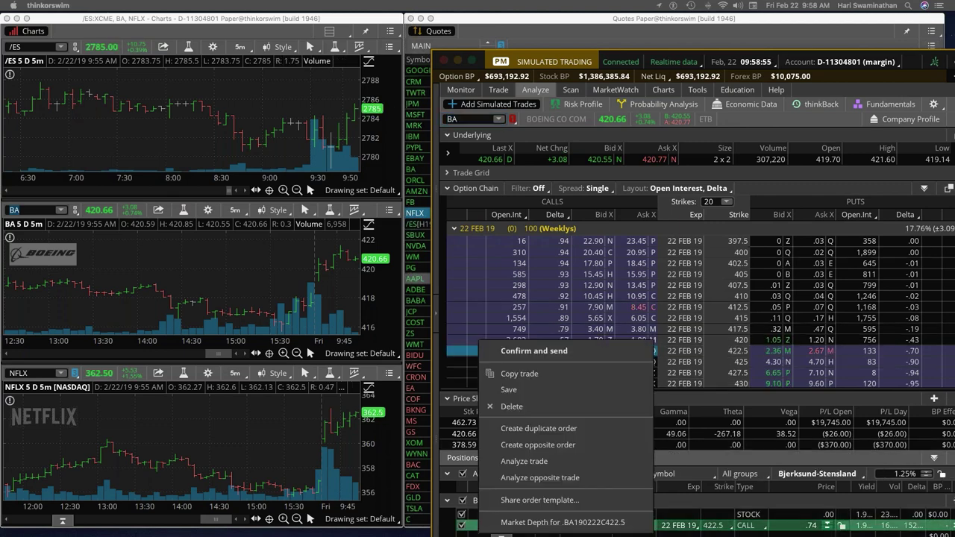
{"action": "left_click", "coordinate": [541, 428]}
Price the BA 422.5 call order at the mid, and confirm and send the limit buy of 5 contracts at .68.
{"action": "left_click", "coordinate": [690, 445]}
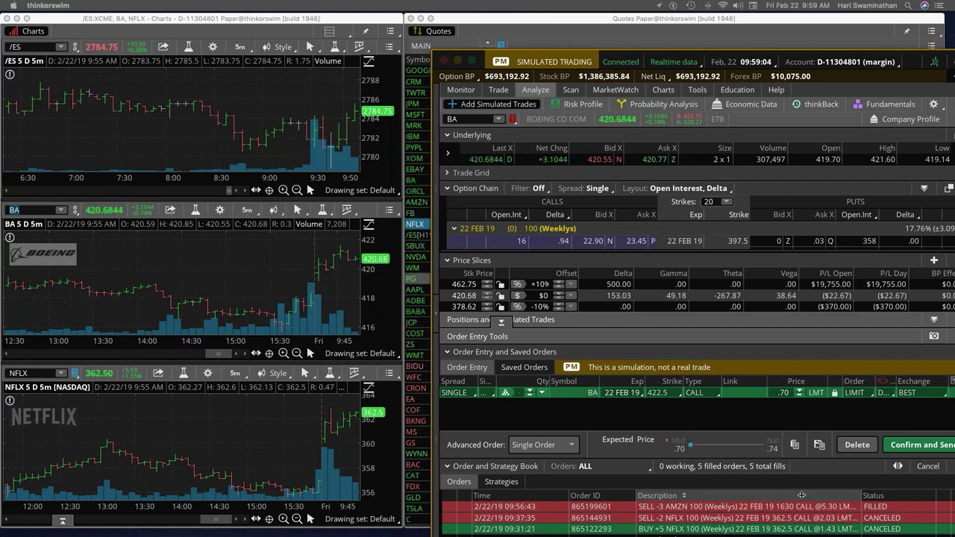
{"action": "left_click", "coordinate": [916, 447]}
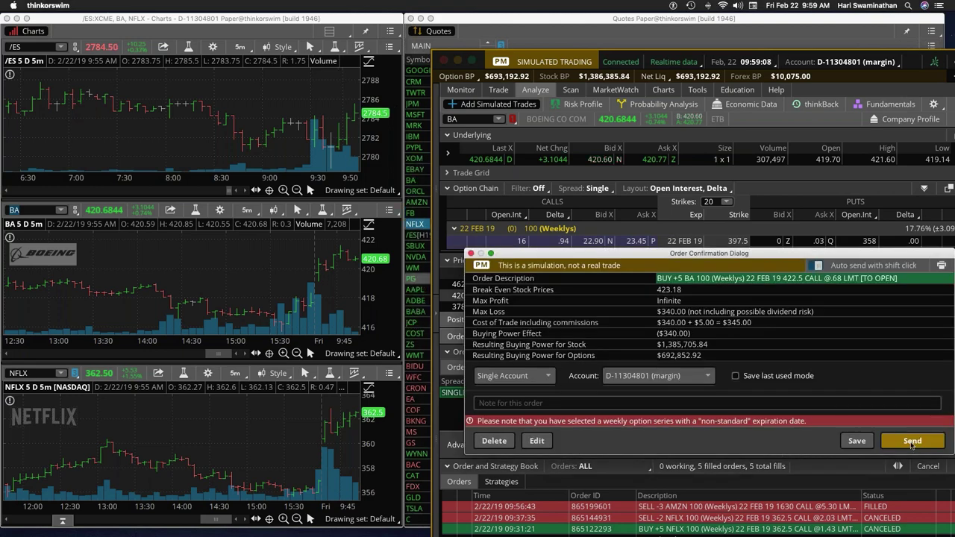
{"action": "left_click", "coordinate": [915, 442]}
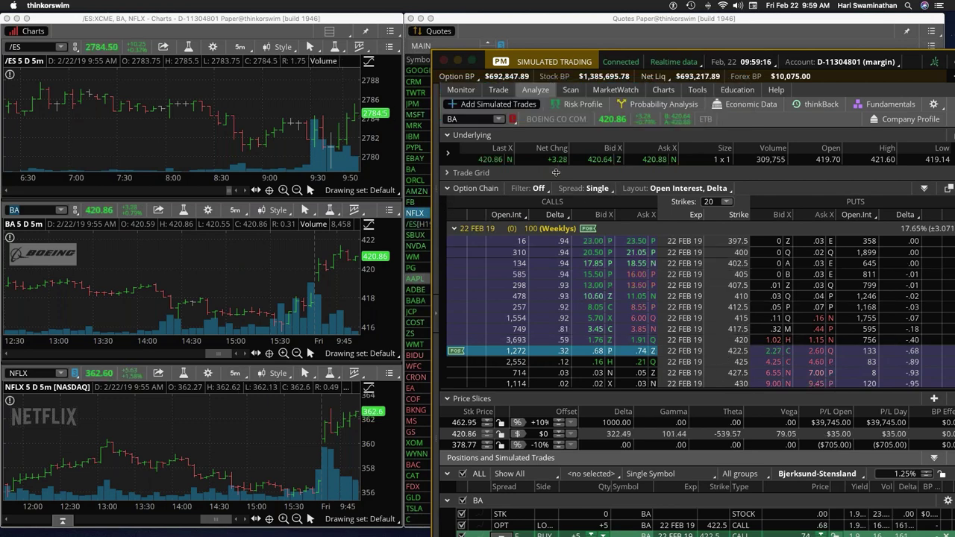
From Activity and Positions, create a closing limit sell order for the BA 22 FEB 19 422.5 calls and raise its price to .89.
{"action": "left_click", "coordinate": [460, 89]}
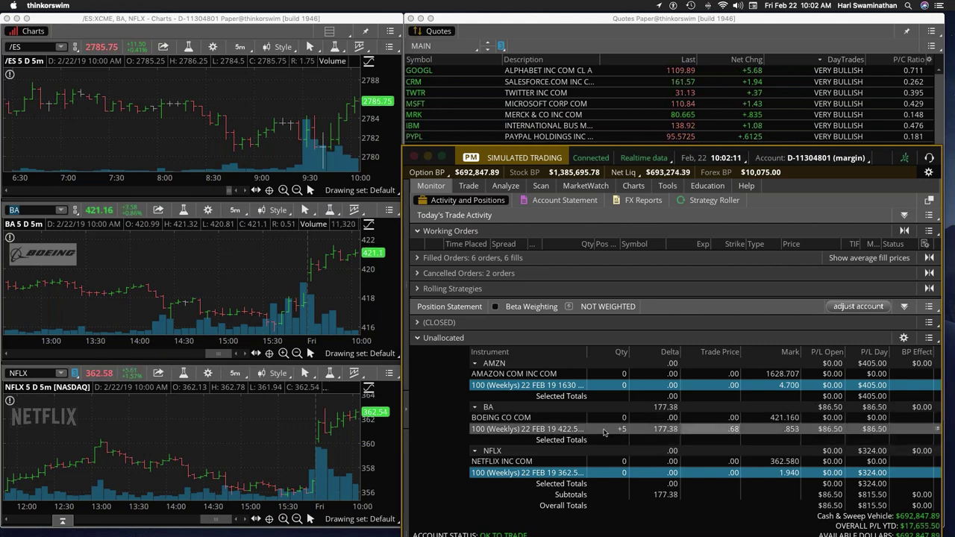
{"action": "double_click", "coordinate": [535, 430]}
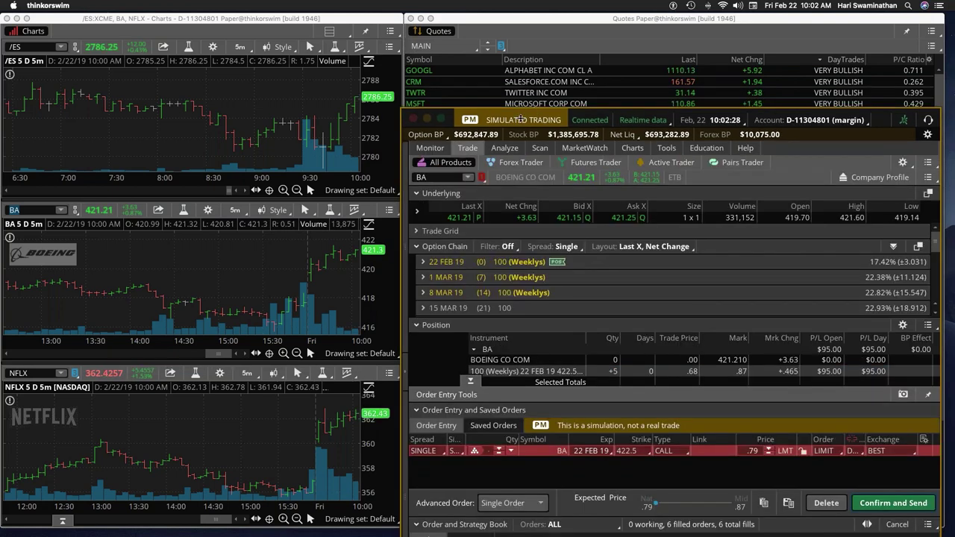
{"action": "left_click_drag", "start_coordinate": [520, 121], "coordinate": [520, 80]}
{"action": "left_click_drag", "start_coordinate": [653, 465], "coordinate": [726, 464]}
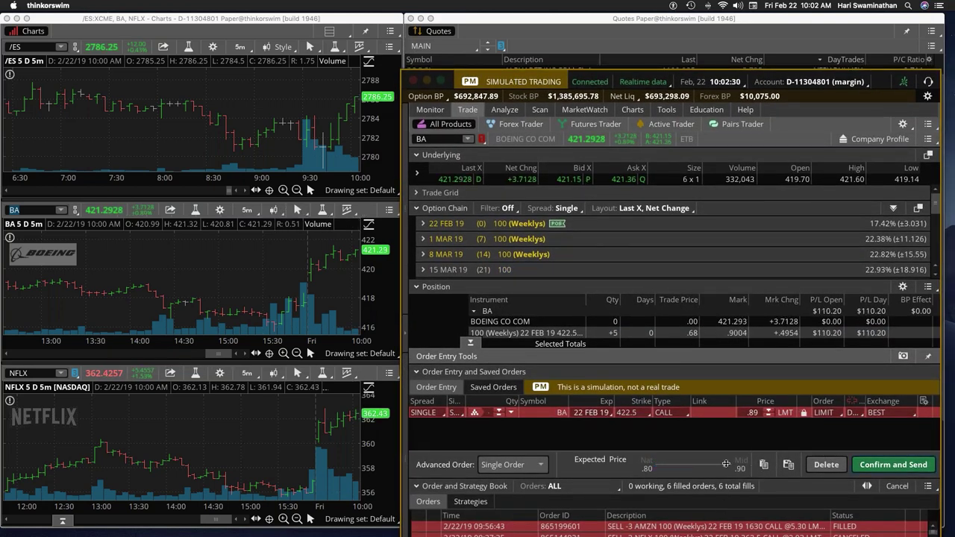